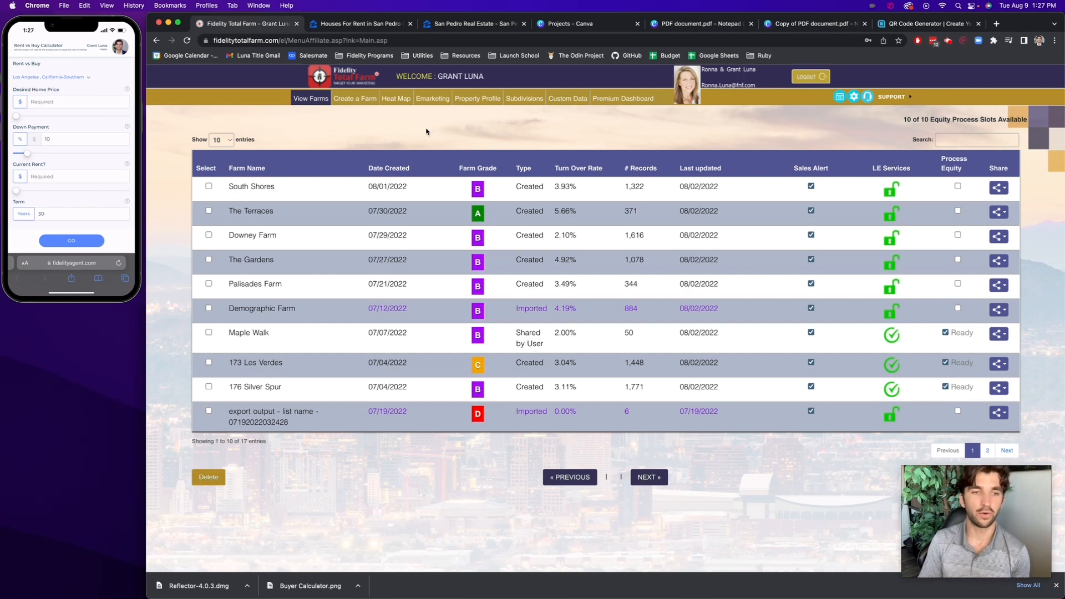
Open the South Shores farm and examine the mailing addresses of its out-of-state owners
click(253, 189)
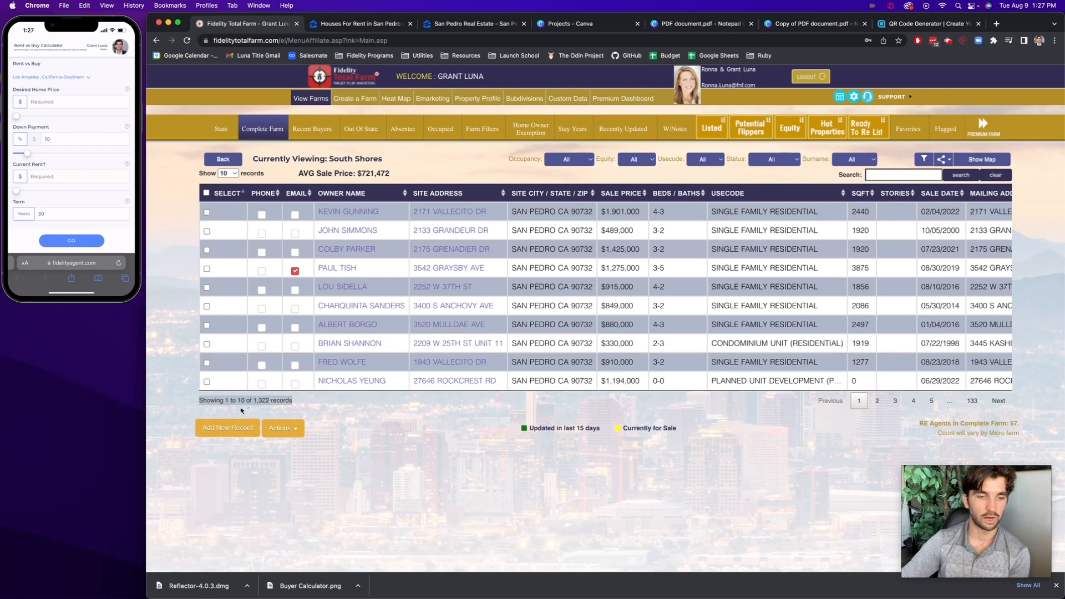
click(308, 400)
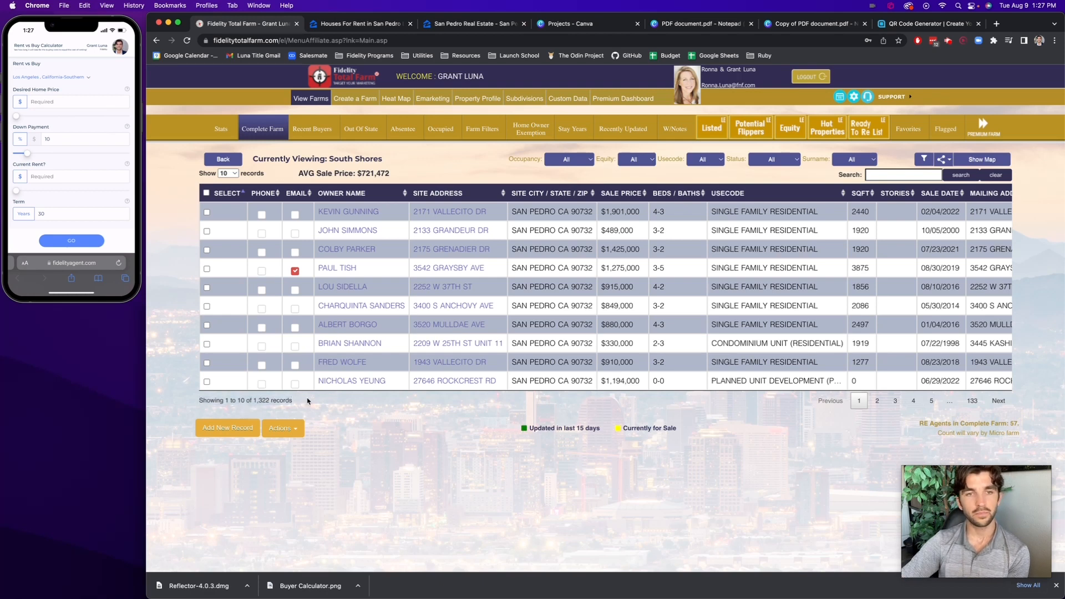
click(346, 137)
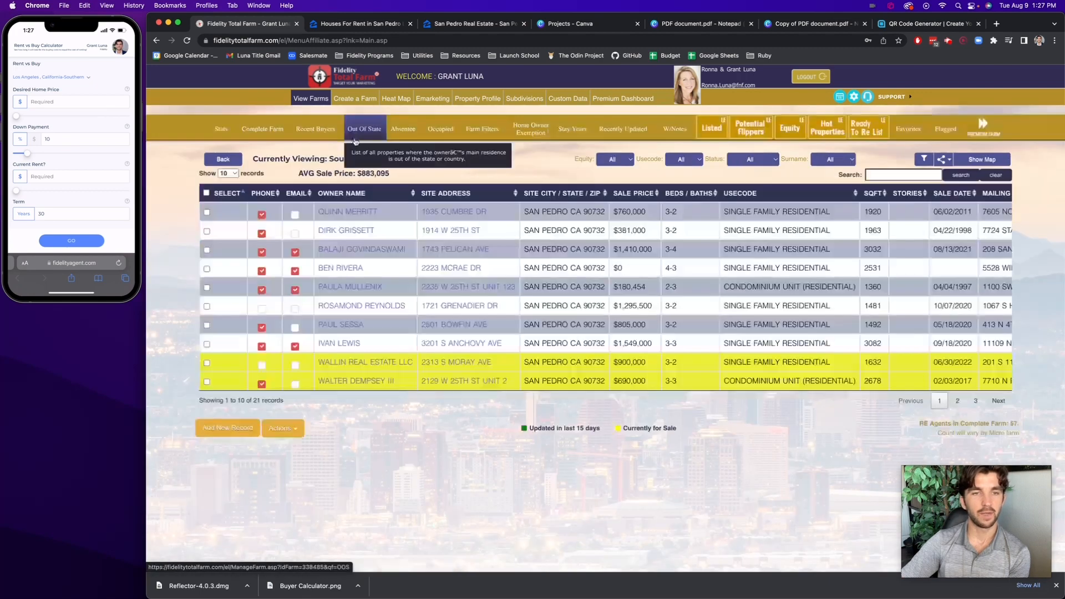
triple_click(266, 401)
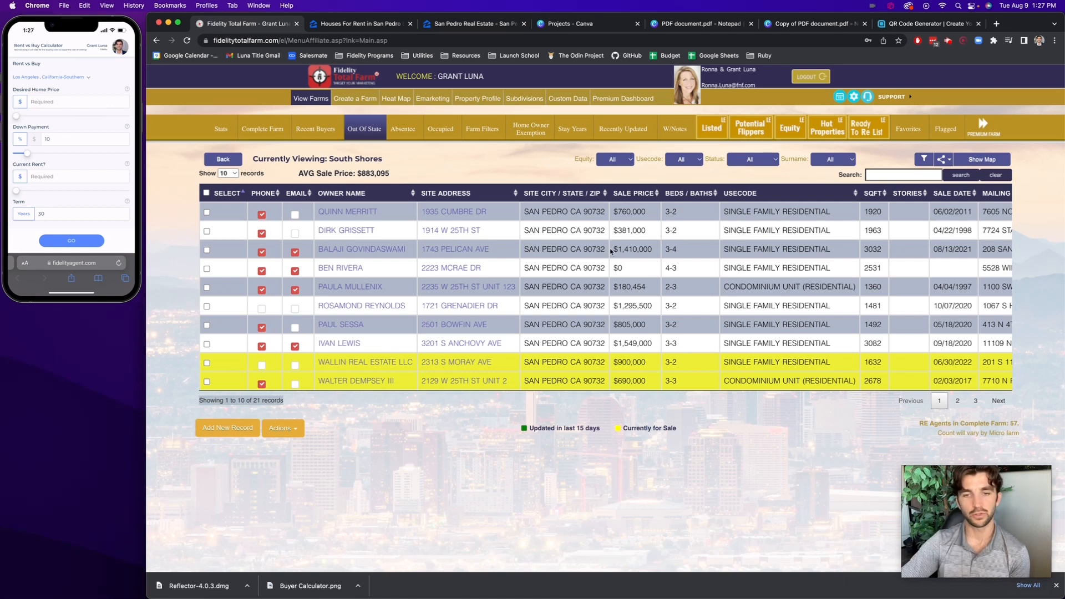
scroll(611, 251, right, 1)
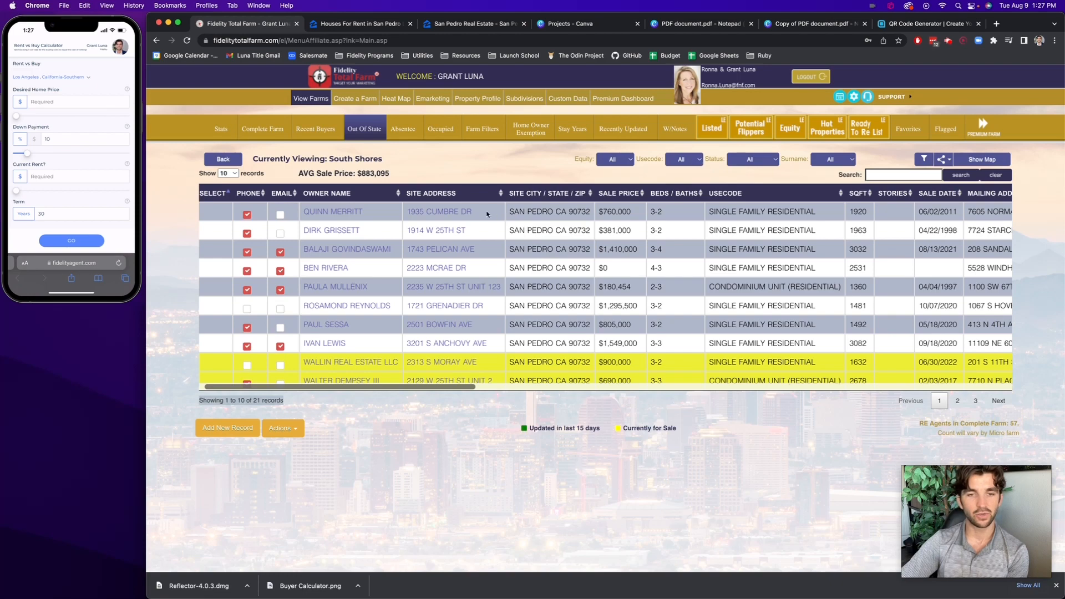
scroll(532, 229, right, 10)
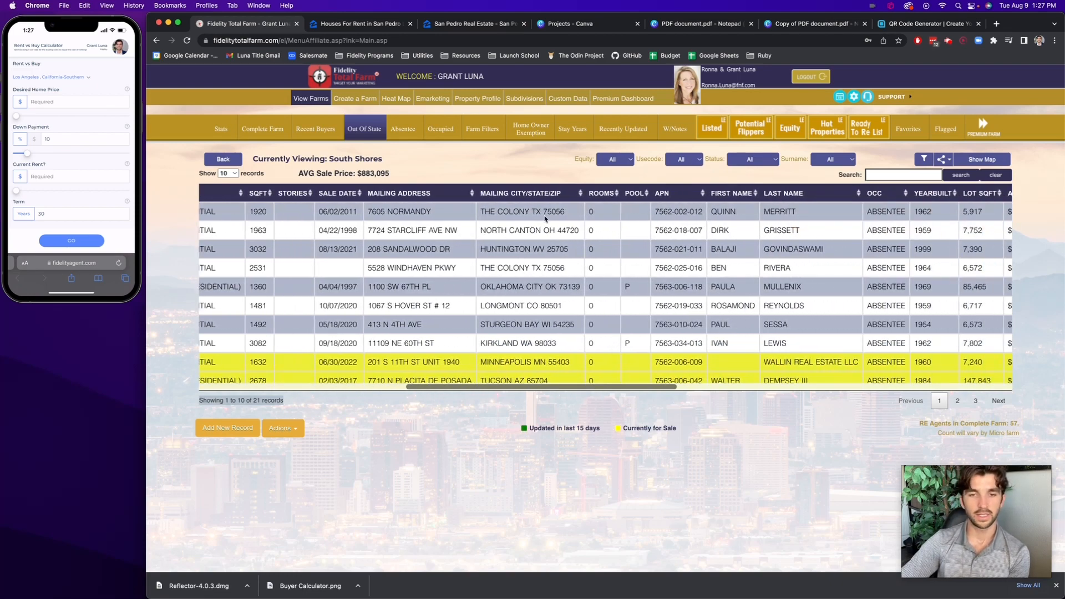
click(527, 211)
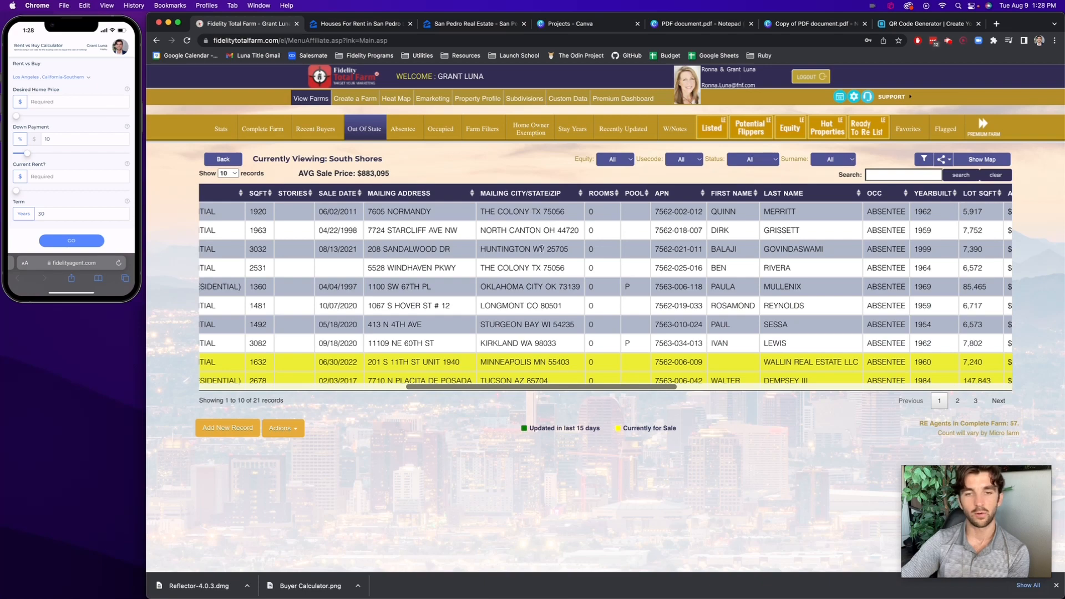
scroll(538, 284, left, 10)
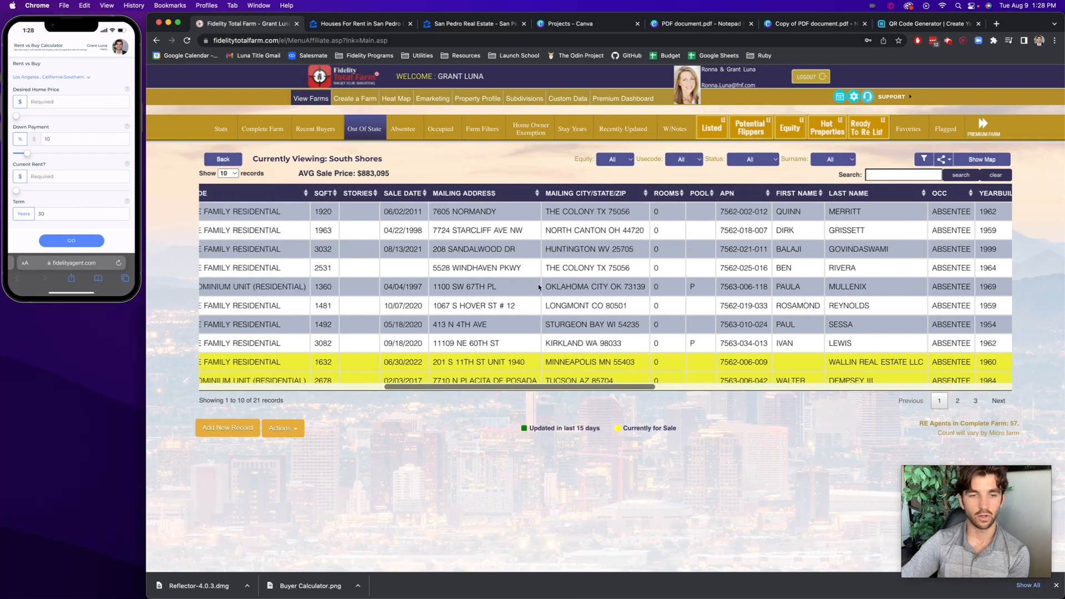
Show the farm's absentee owners, review their mailing addresses, and compare the list with the out-of-state owners
click(413, 136)
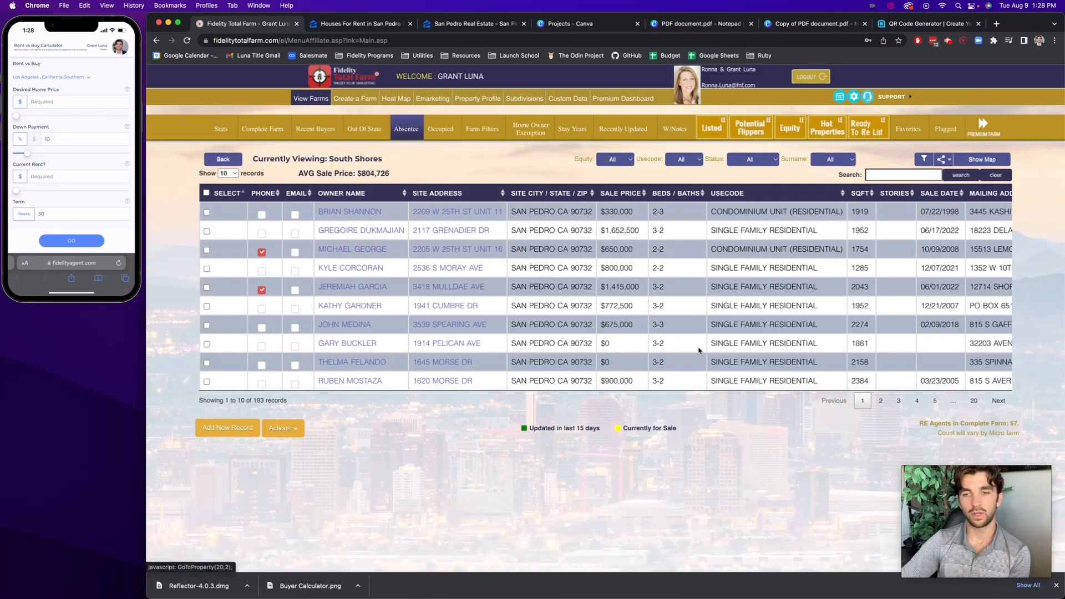
scroll(699, 351, right, 2)
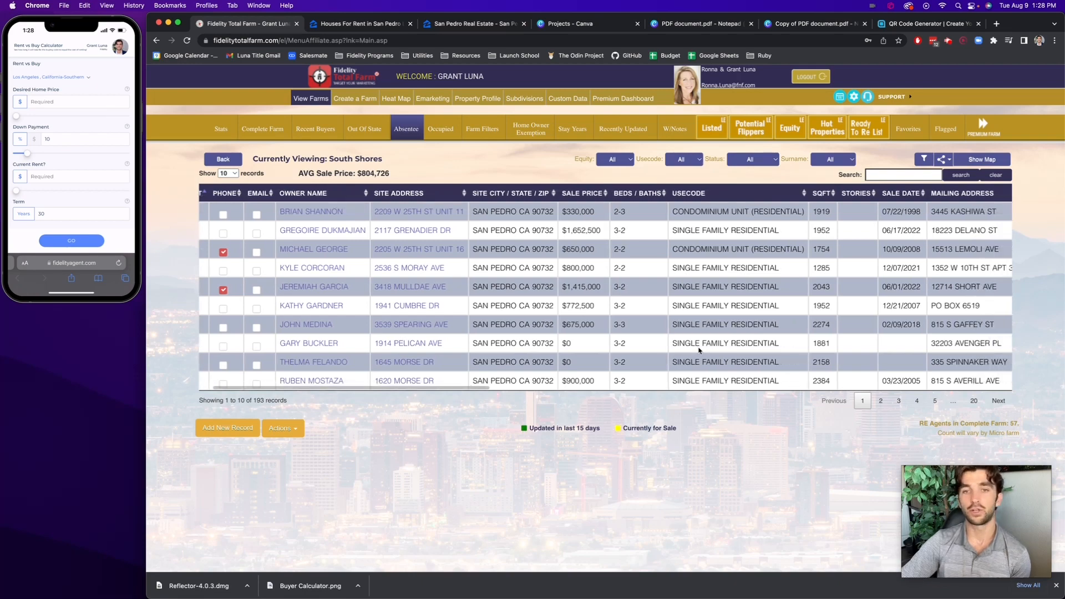
scroll(699, 351, right, 12)
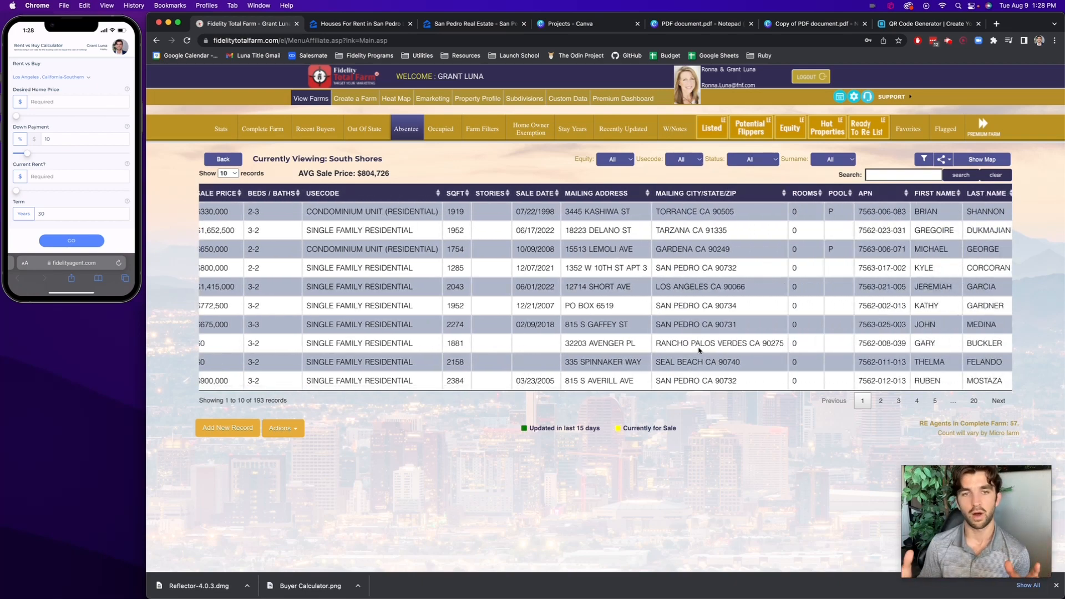
scroll(699, 349, right, 1)
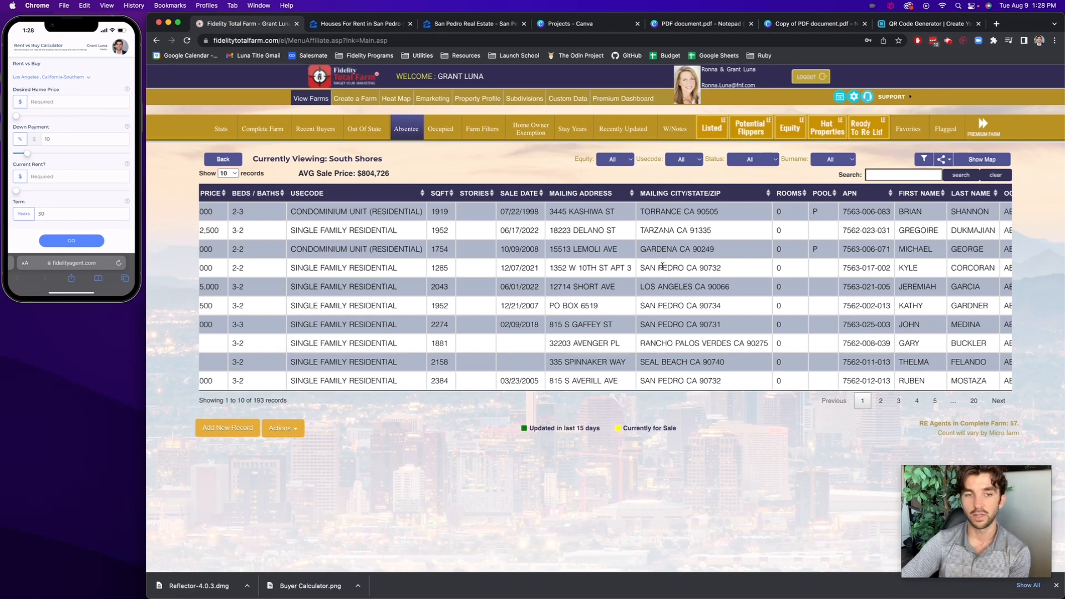
scroll(660, 267, left, 10)
scroll(660, 268, left, 8)
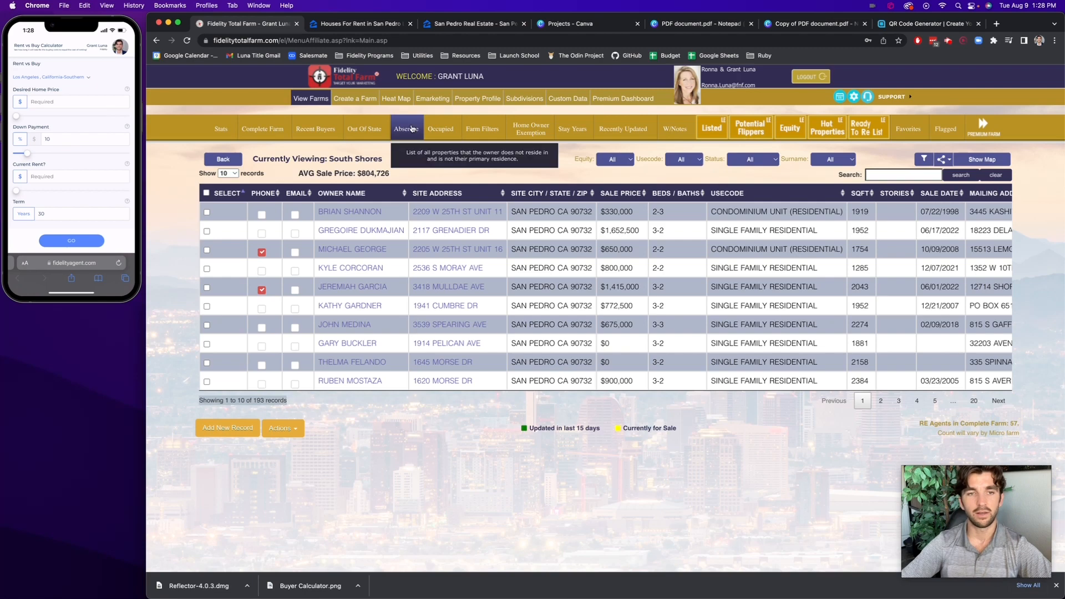
click(380, 133)
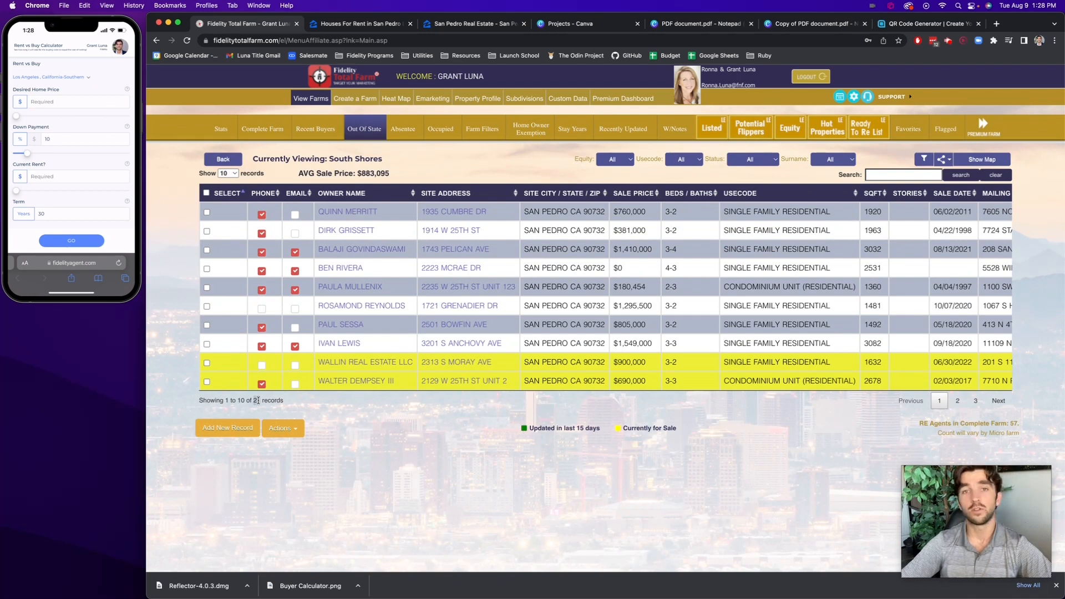
click(398, 127)
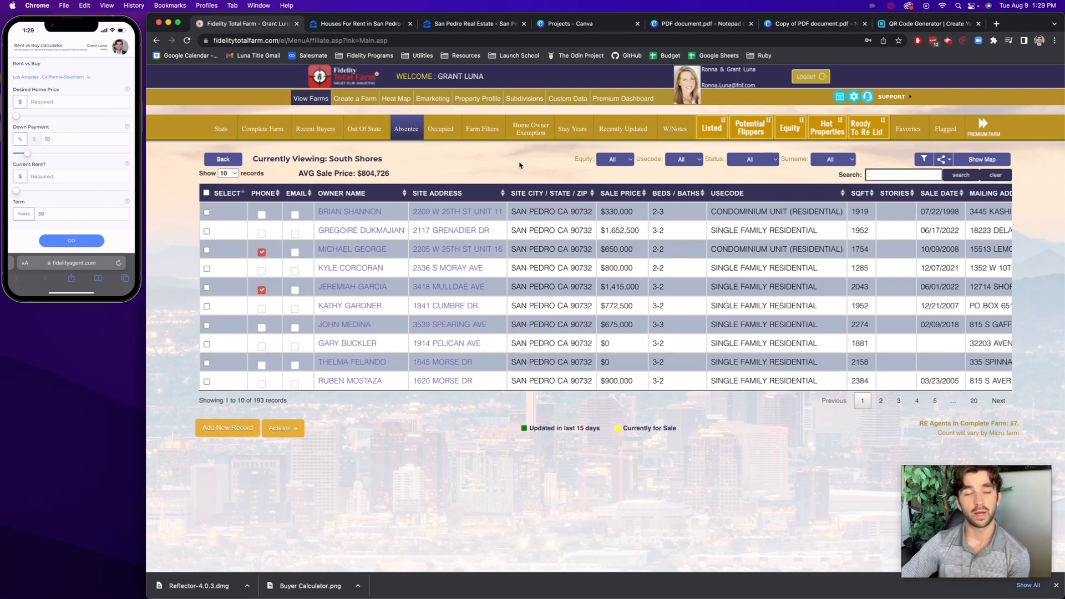
Switch to FidelityAgent ONE and open the Rent vs Buy calculator
mouse_move(543, 597)
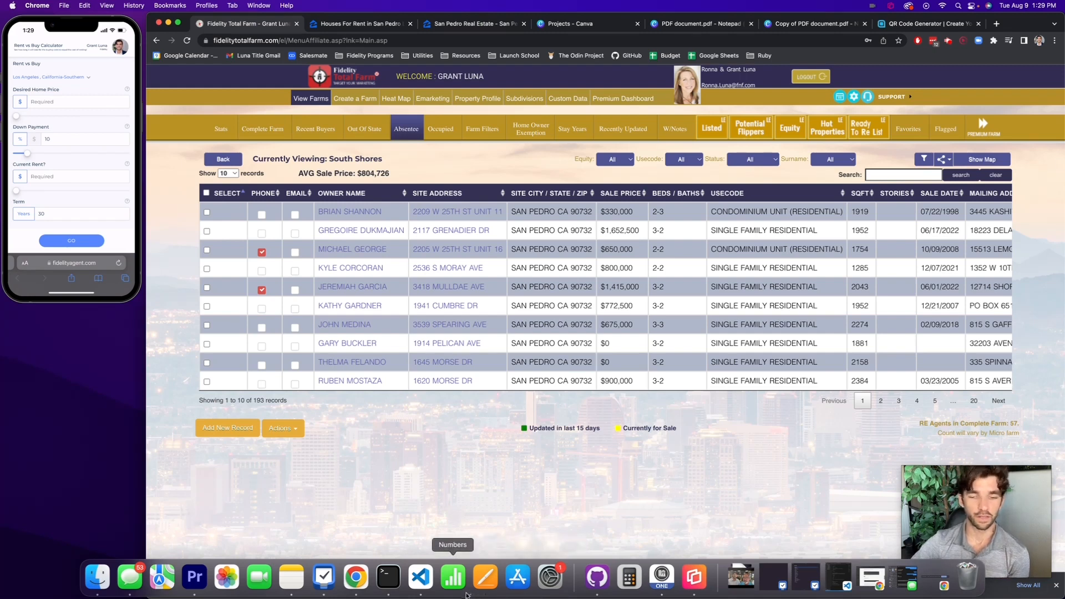
click(658, 590)
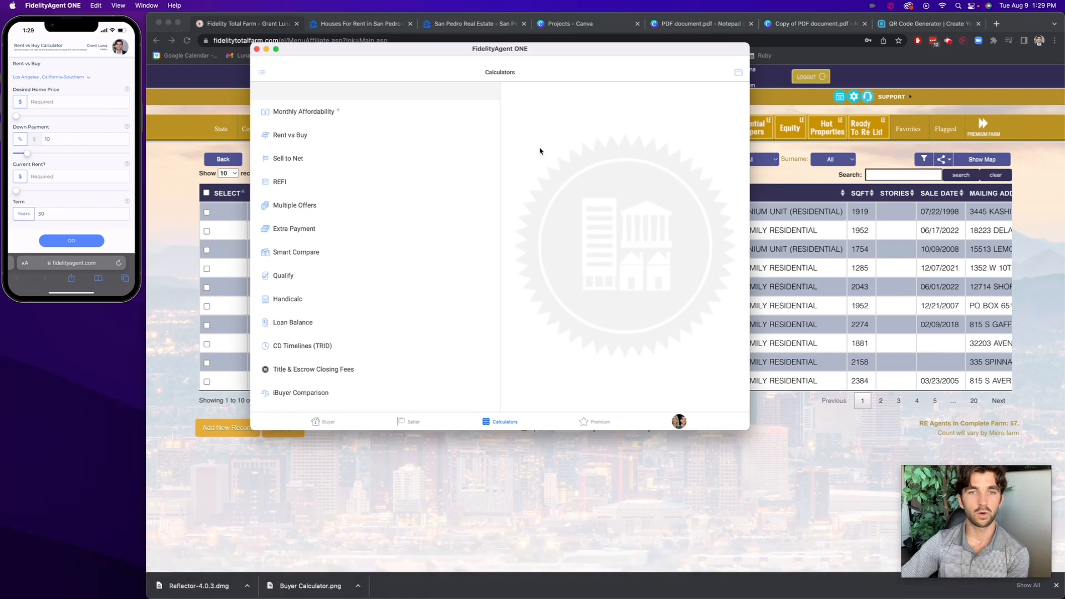
drag(494, 54, 525, 74)
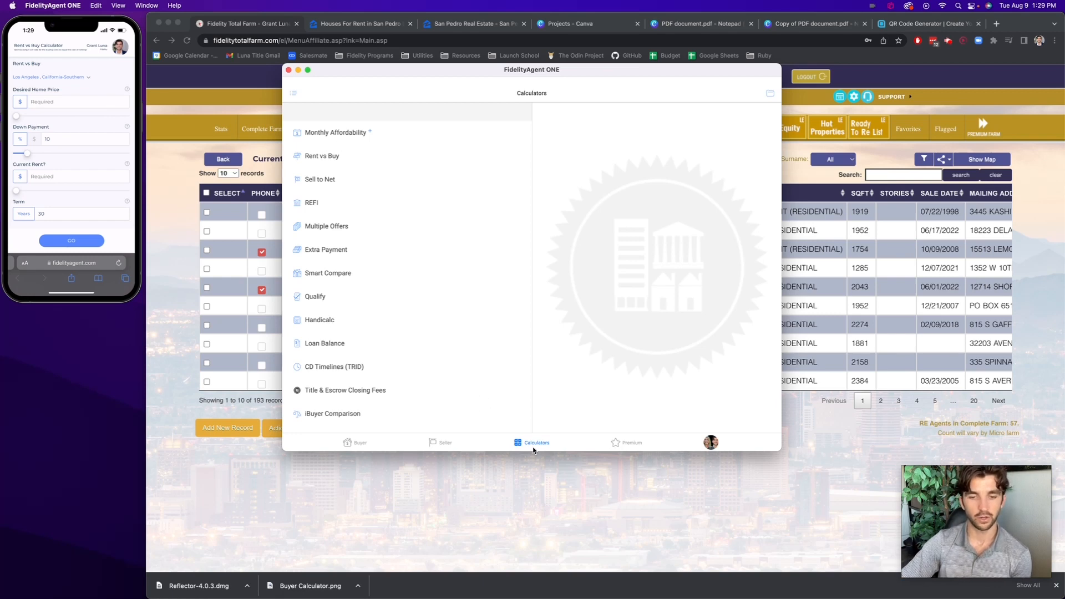
click(313, 161)
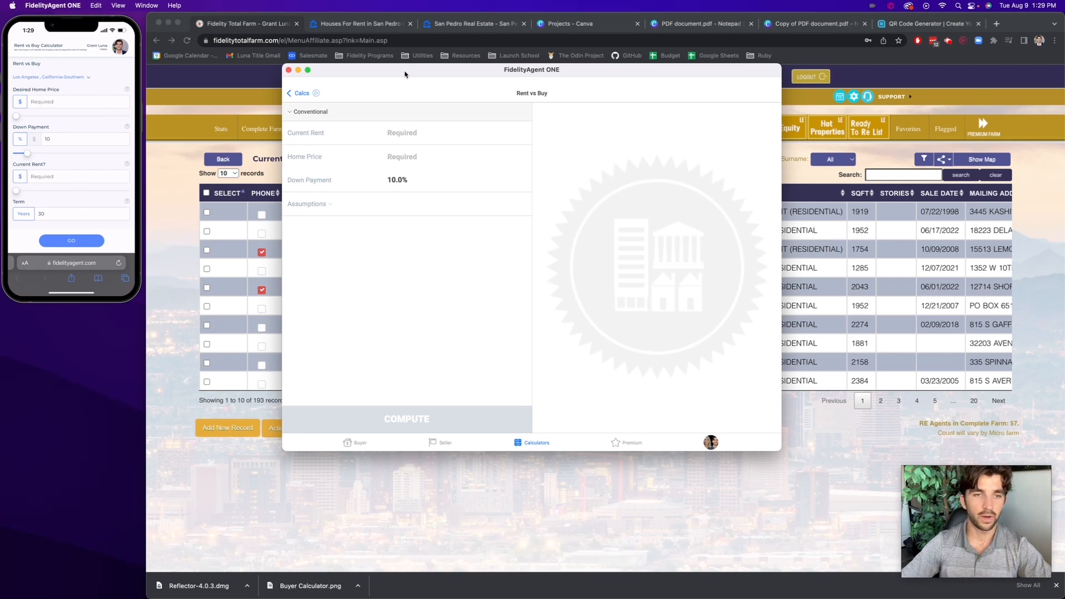
drag(405, 74, 422, 73)
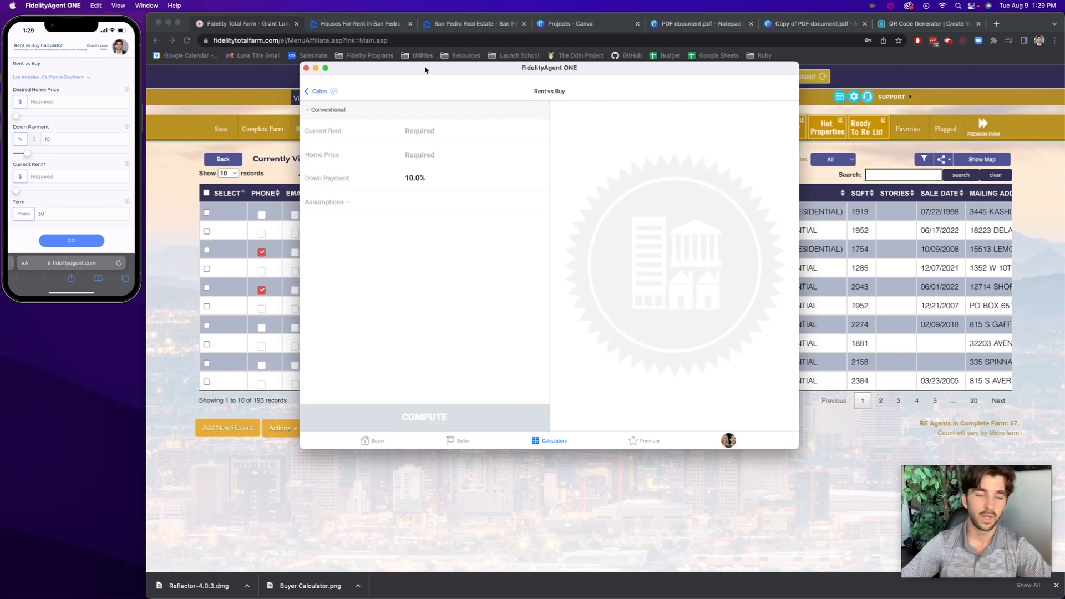
Switch to Zillow in Chrome and check San Pedro house rents and home sale prices around the farm area
click(367, 25)
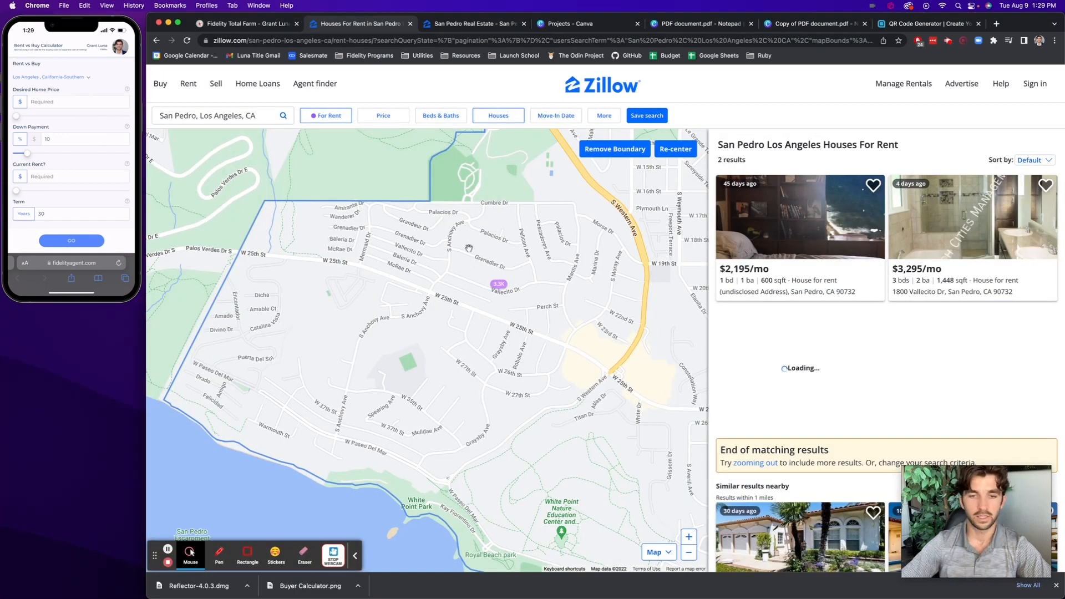
mouse_move(499, 286)
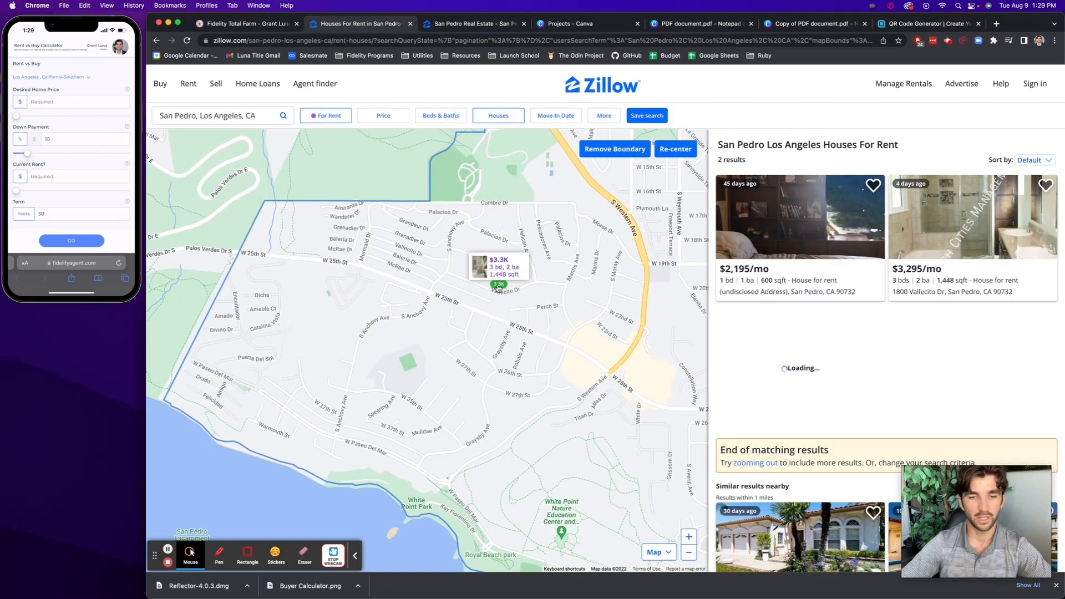
click(483, 24)
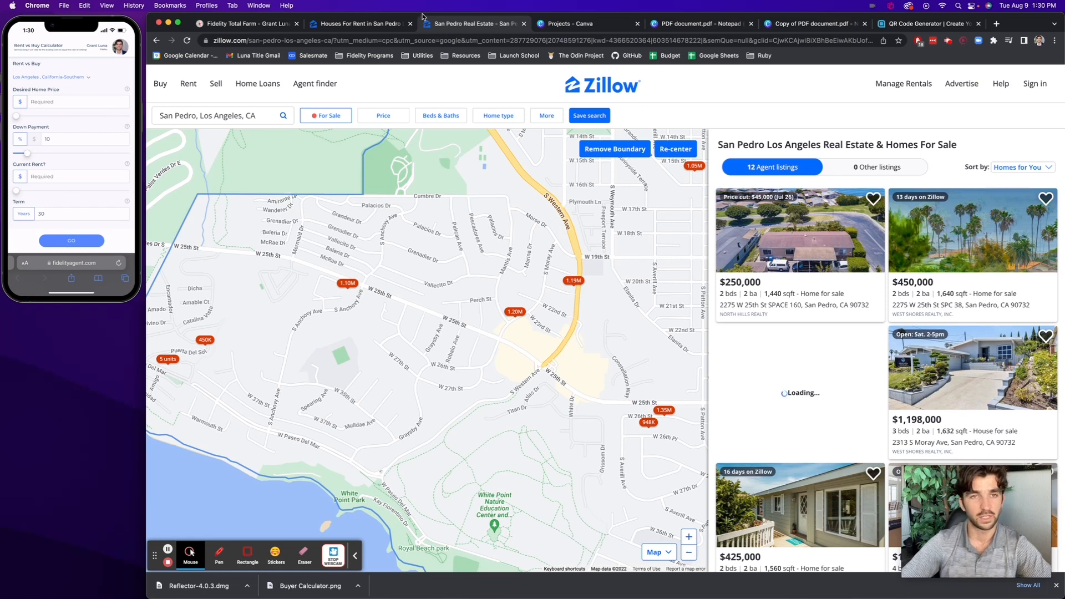
click(358, 25)
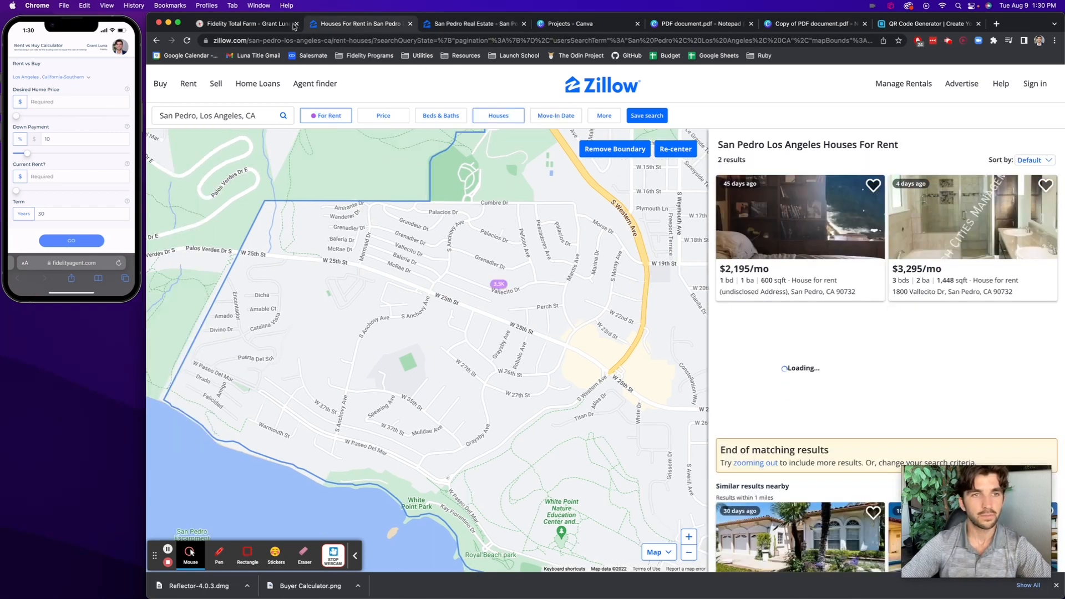
click(279, 25)
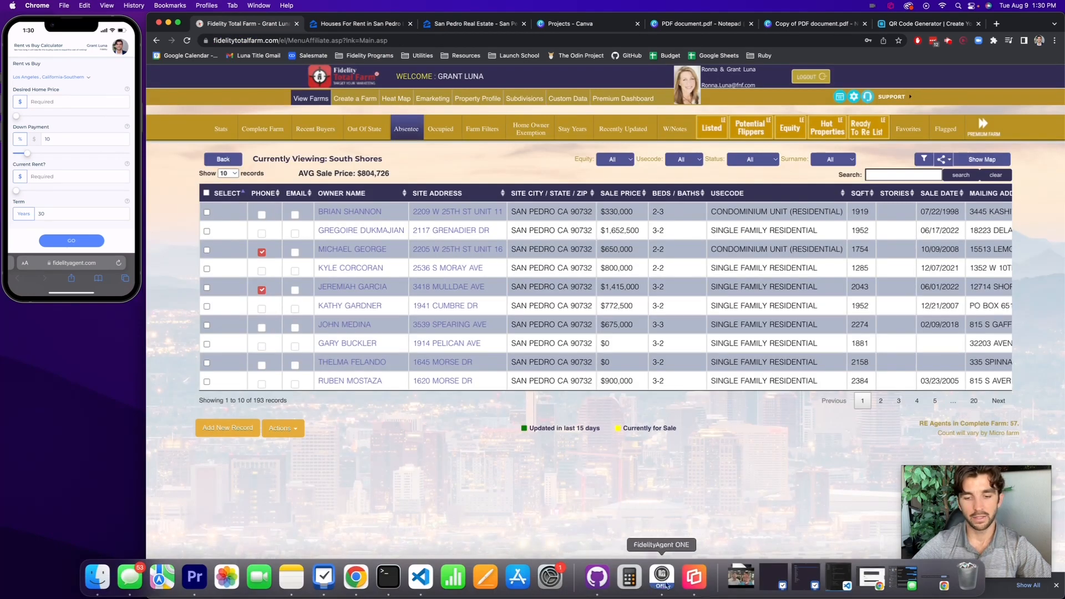
In FidelityAgent ONE's Rent vs Buy calculator, set the current rent to $3,300 and the home price to $1,100,000
click(663, 579)
click(538, 151)
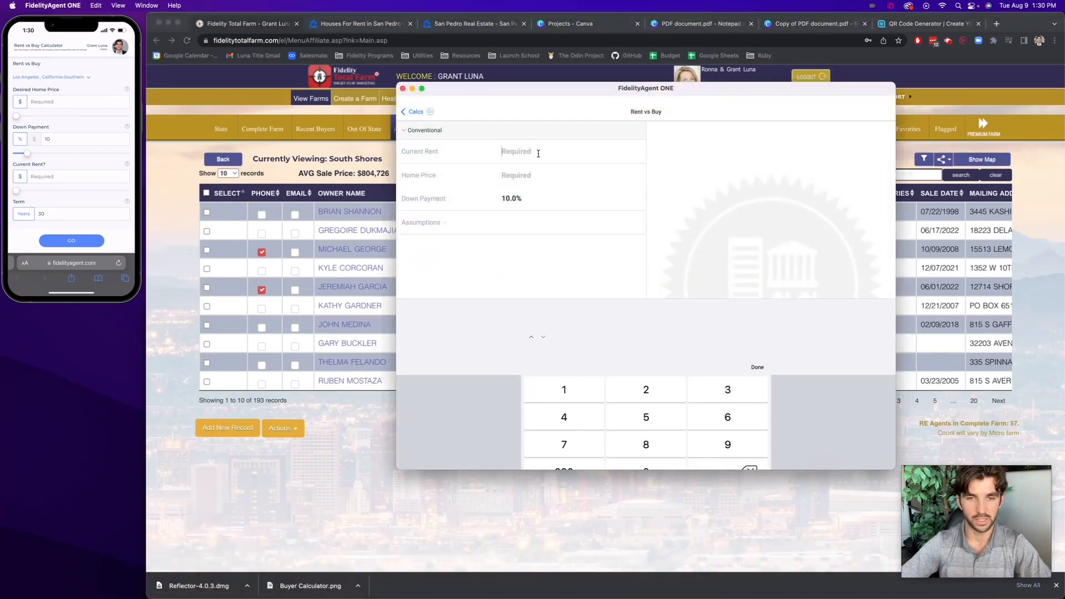
text(3,300)
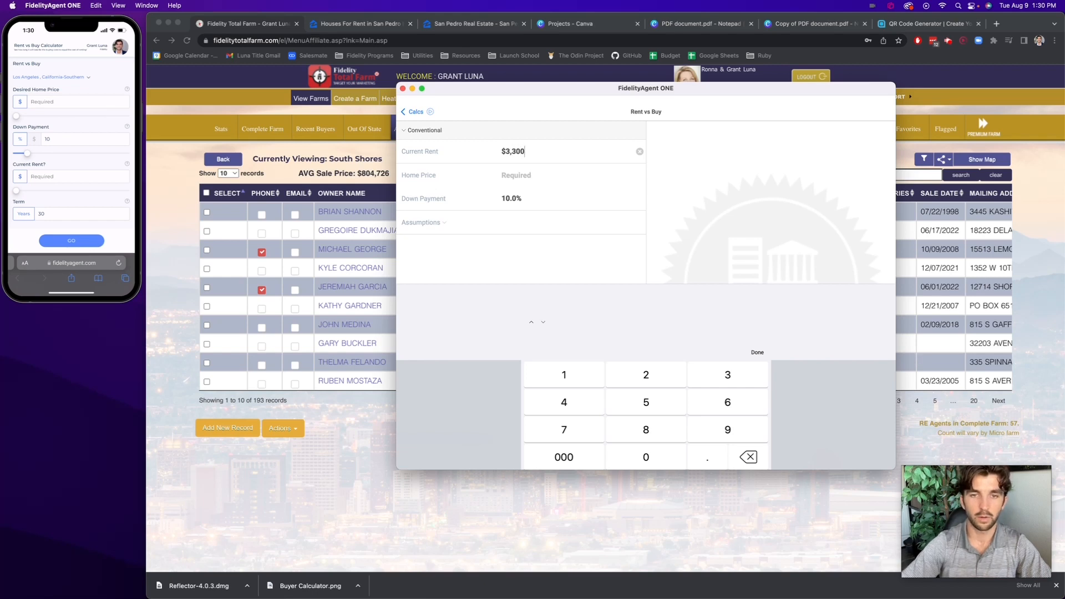
click(534, 174)
text(1,100,000)
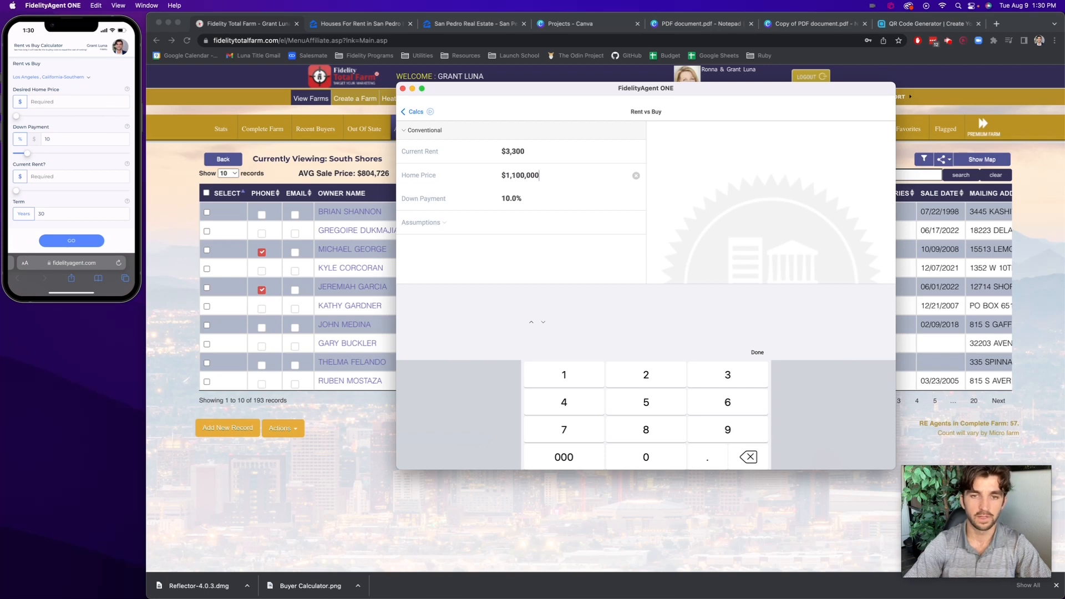
click(759, 351)
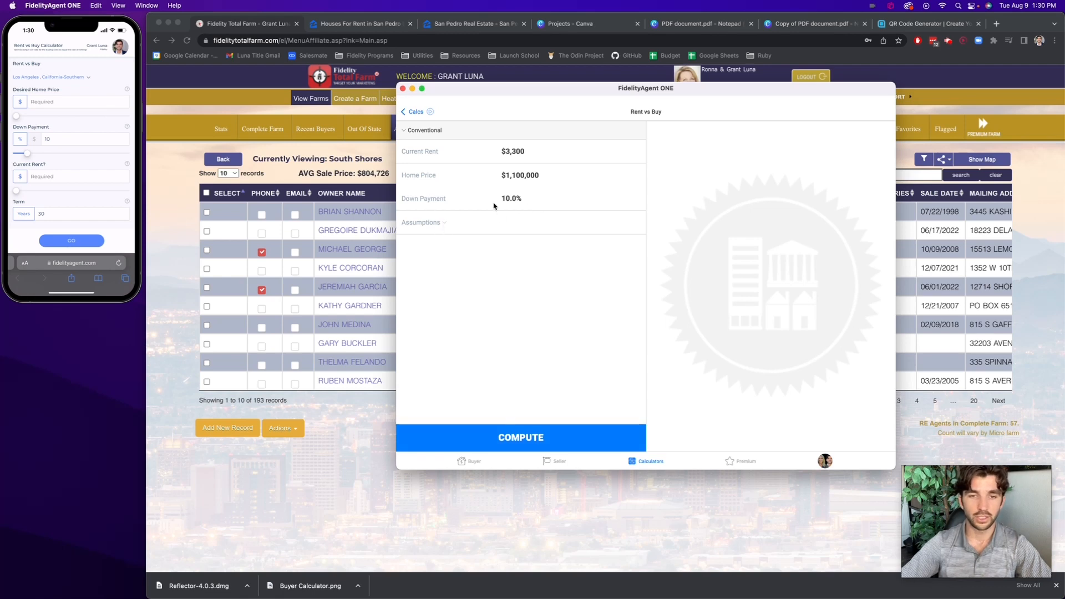
Expand the calculator's assumptions and set the rent appreciation to 3.5%
click(443, 222)
scroll(444, 224, down, 1)
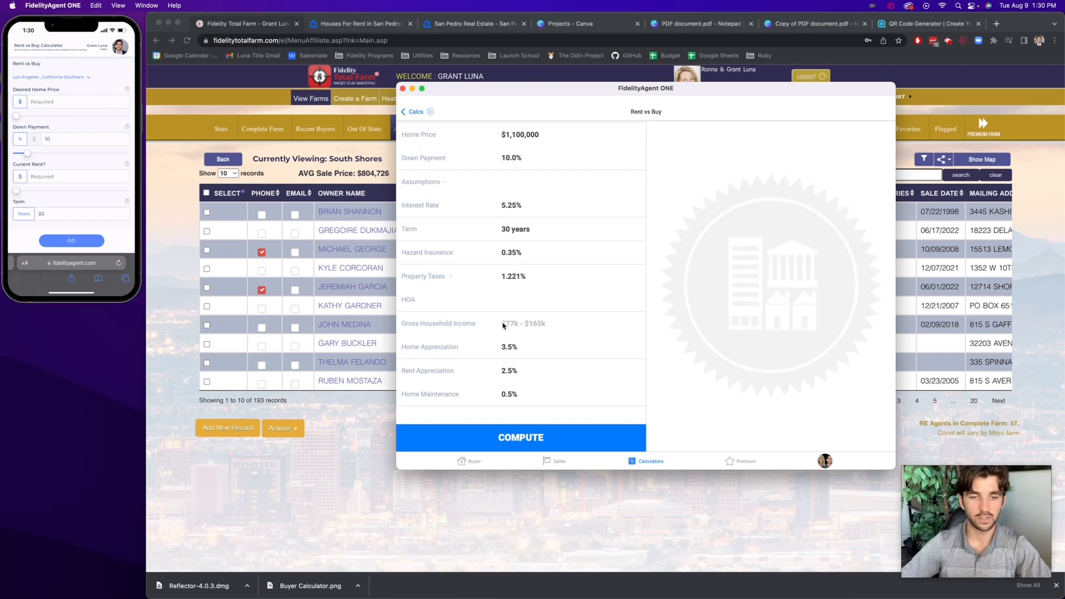
click(518, 369)
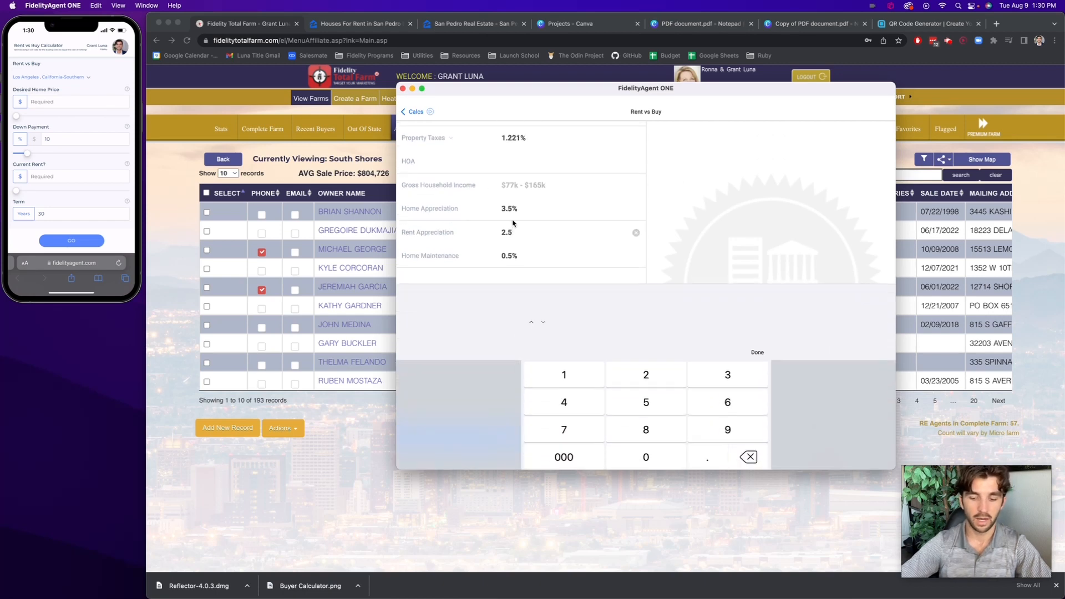
key(BackSpace)
key(BackSpace)
key(BackSpace)
text(3.5)
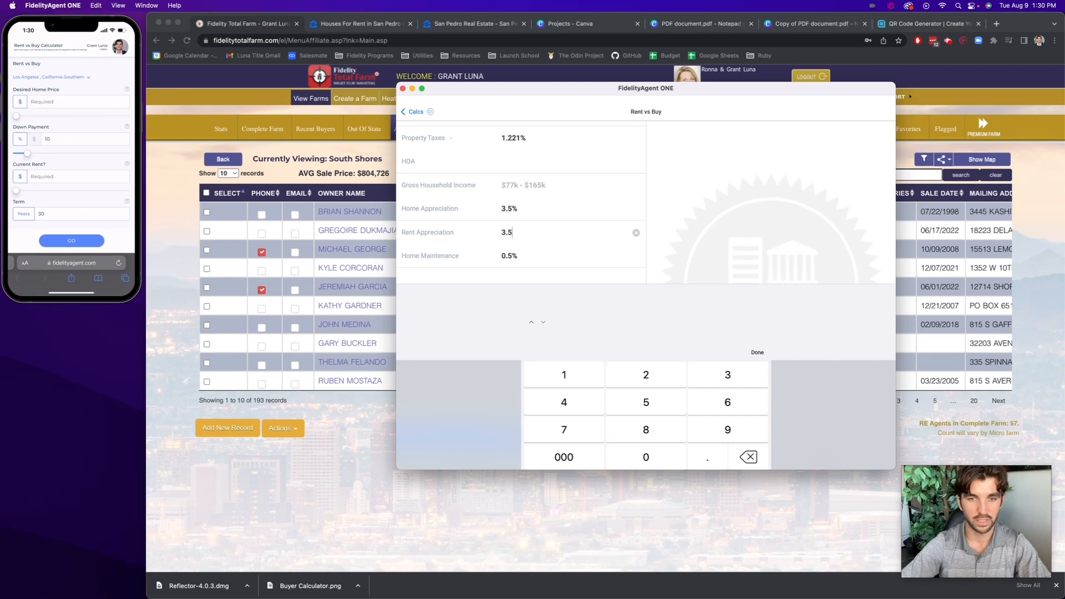
click(758, 352)
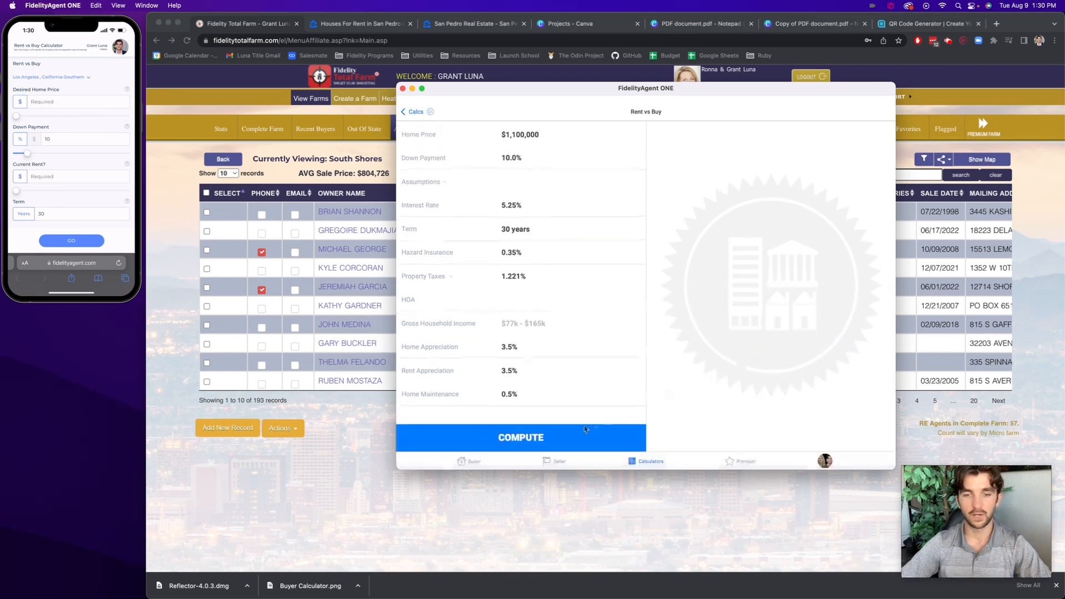
Compute the rent versus buy comparison and set the cost chart's timeline to year 10
click(567, 424)
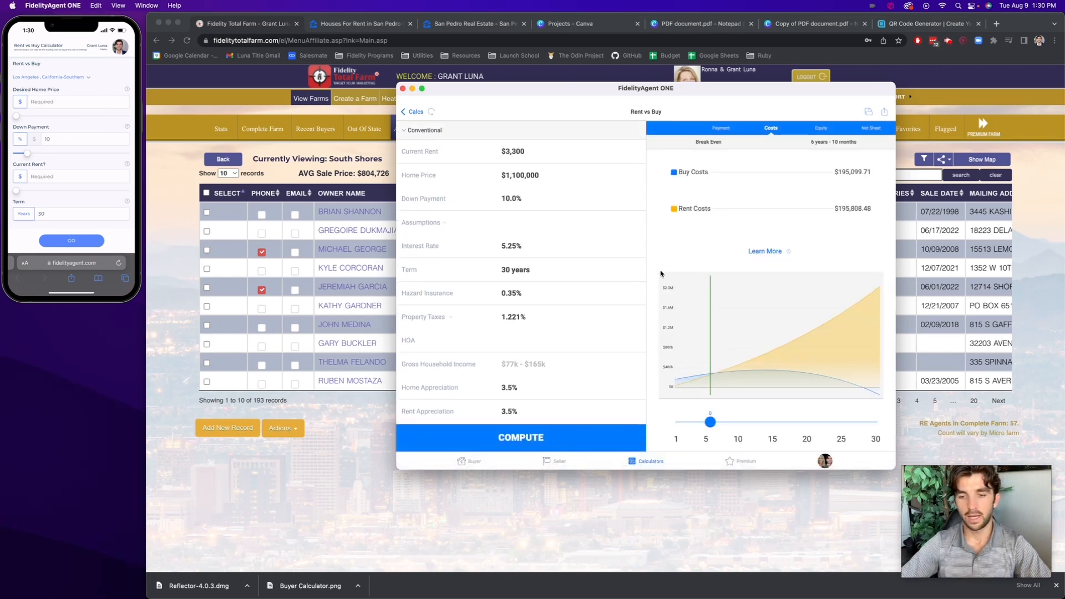
drag(714, 426, 745, 424)
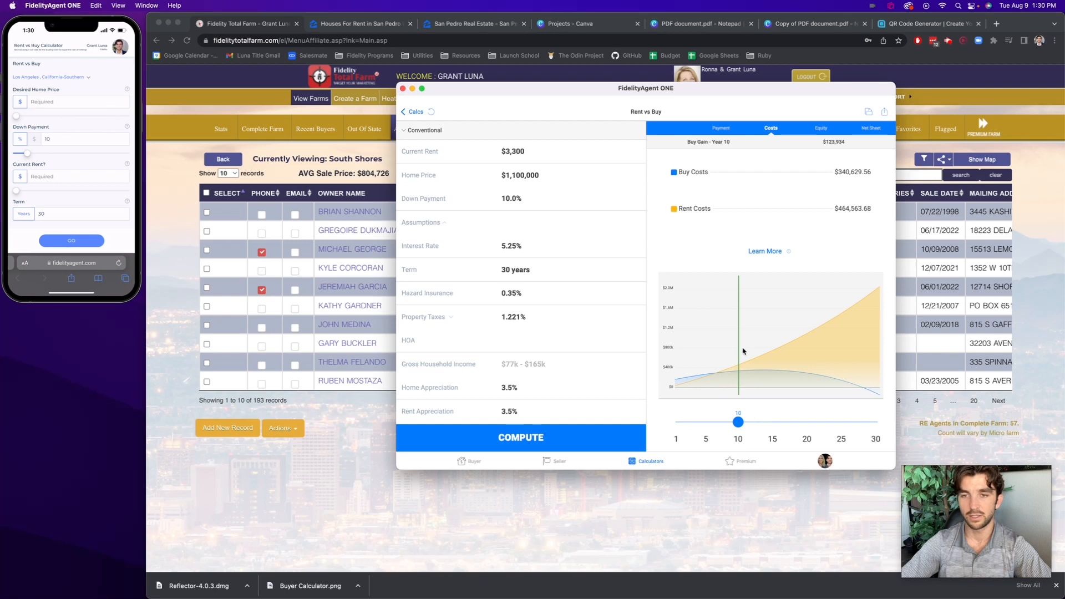
Generate the full Rent vs Buy report, apply the "The Cost of Owning vs. Renting" template and review its sharing options
click(885, 113)
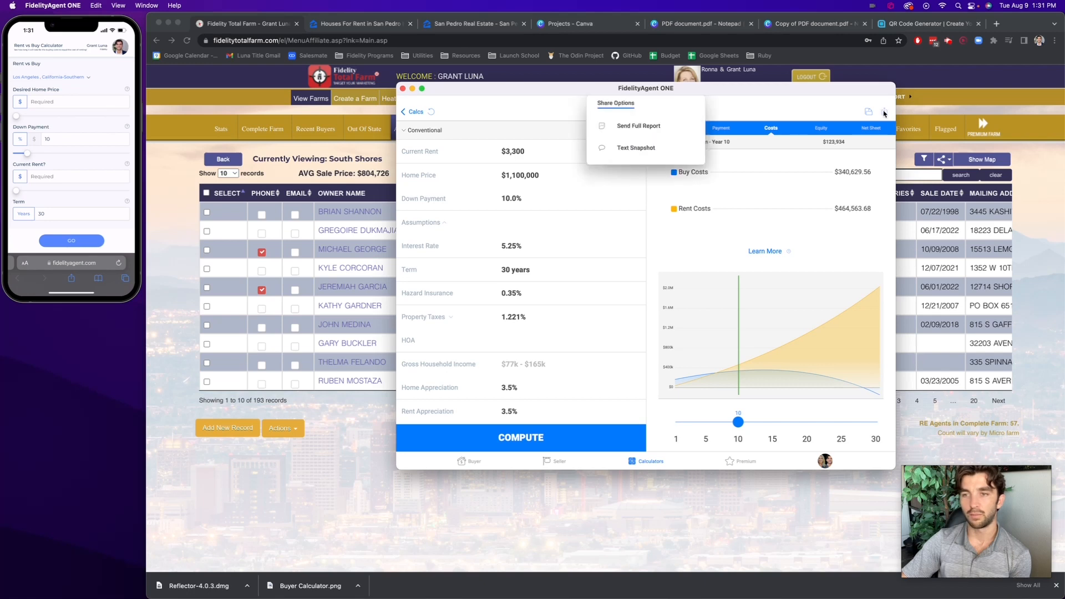
click(624, 128)
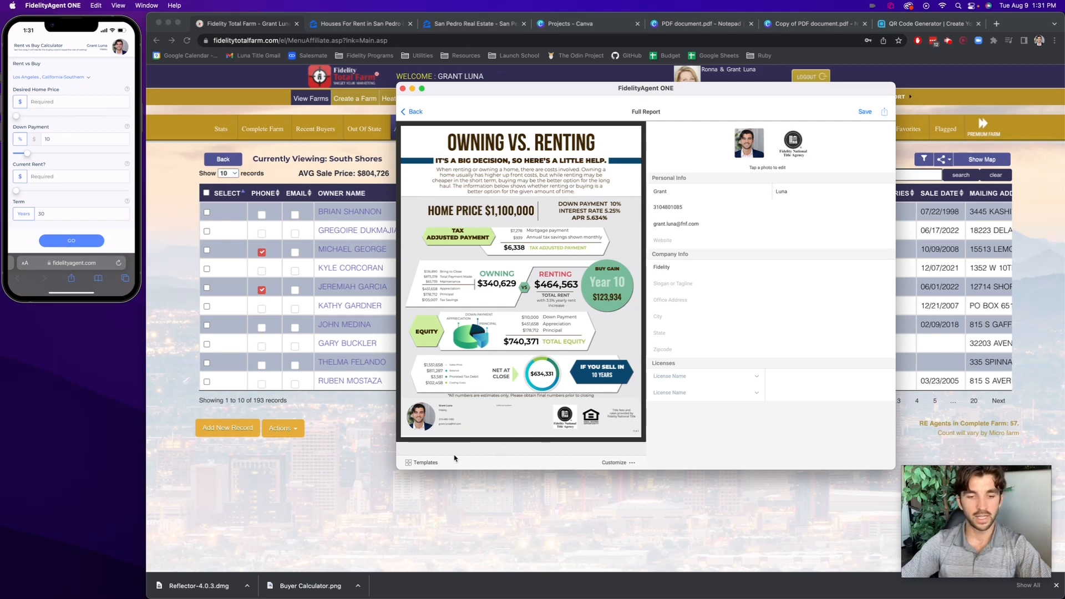
click(423, 463)
scroll(534, 288, down, 5)
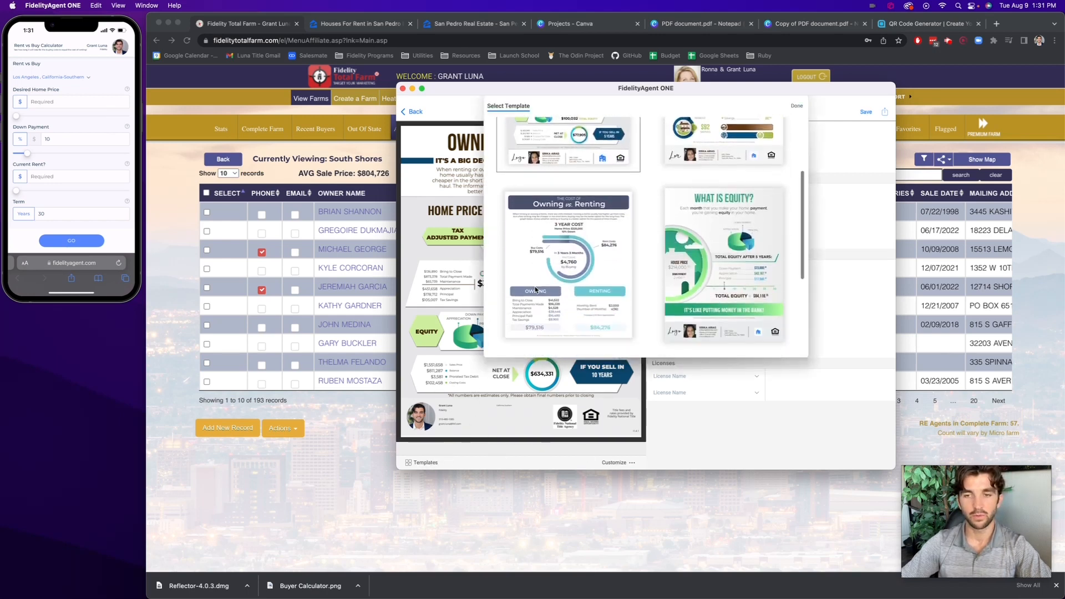
scroll(535, 289, down, 3)
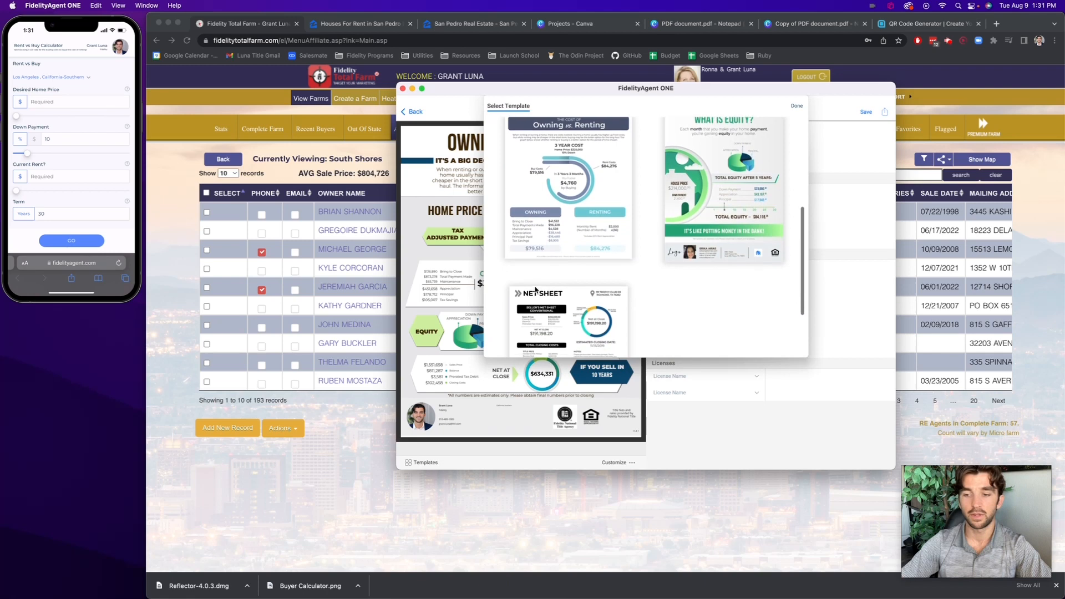
click(553, 201)
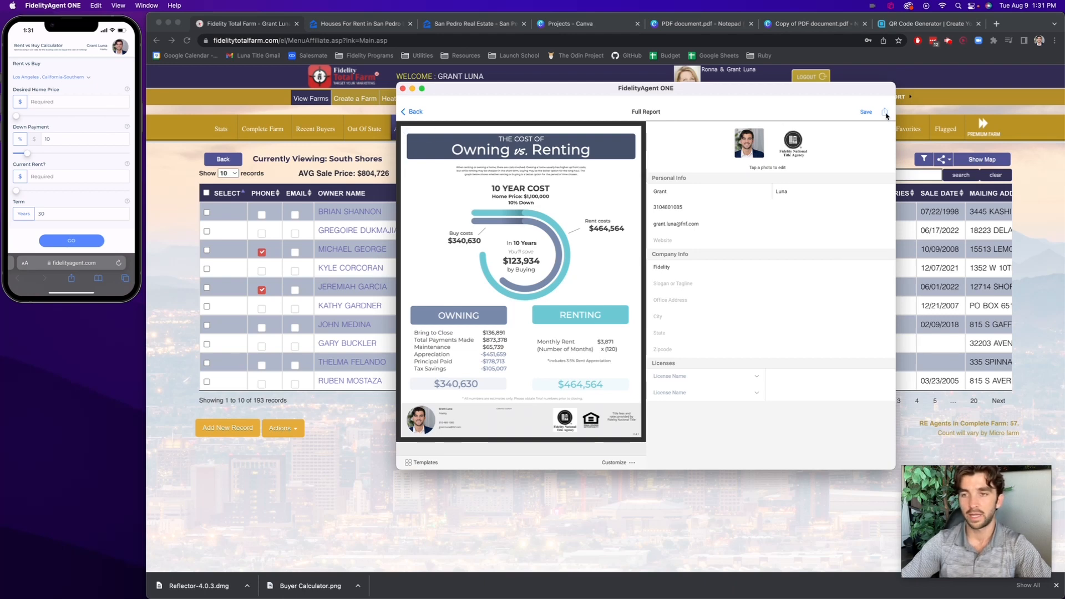
click(885, 113)
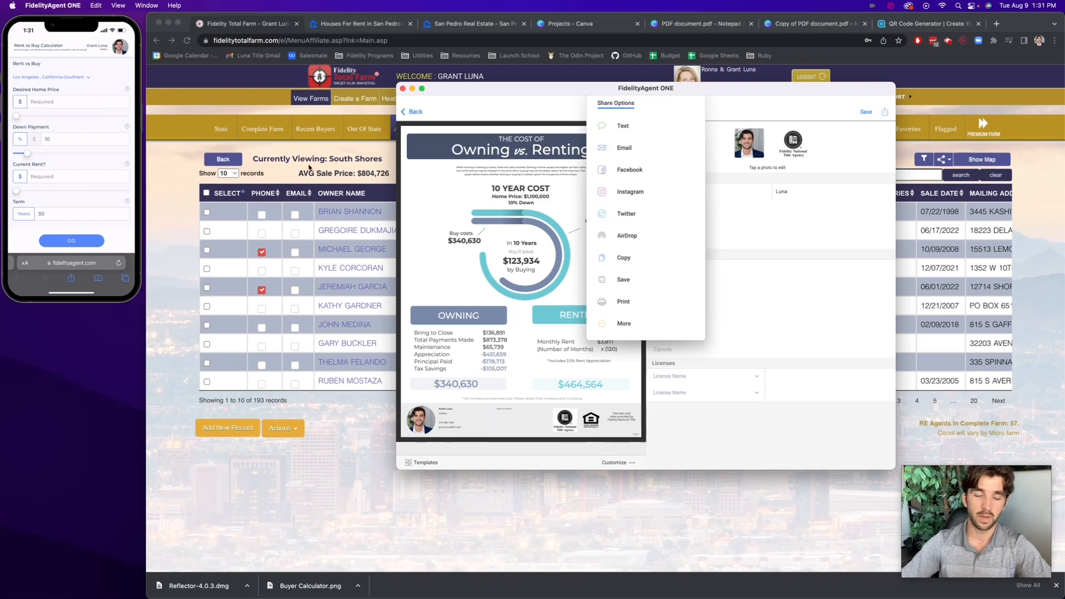
click(486, 154)
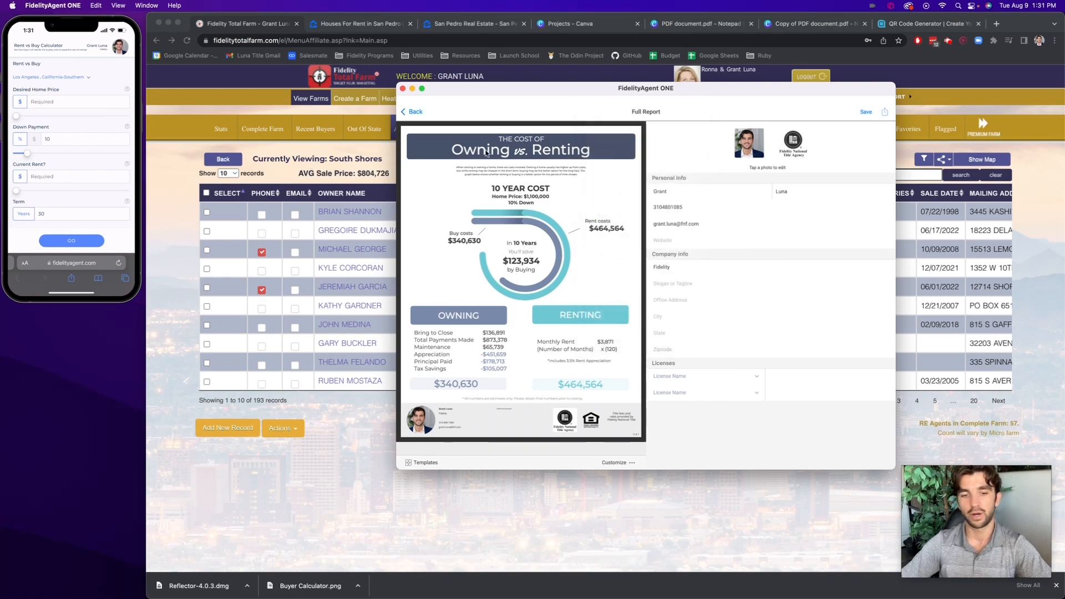
Switch to Fidelity Total Farm in Chrome and list the South Shores properties with out-of-state owners
click(315, 161)
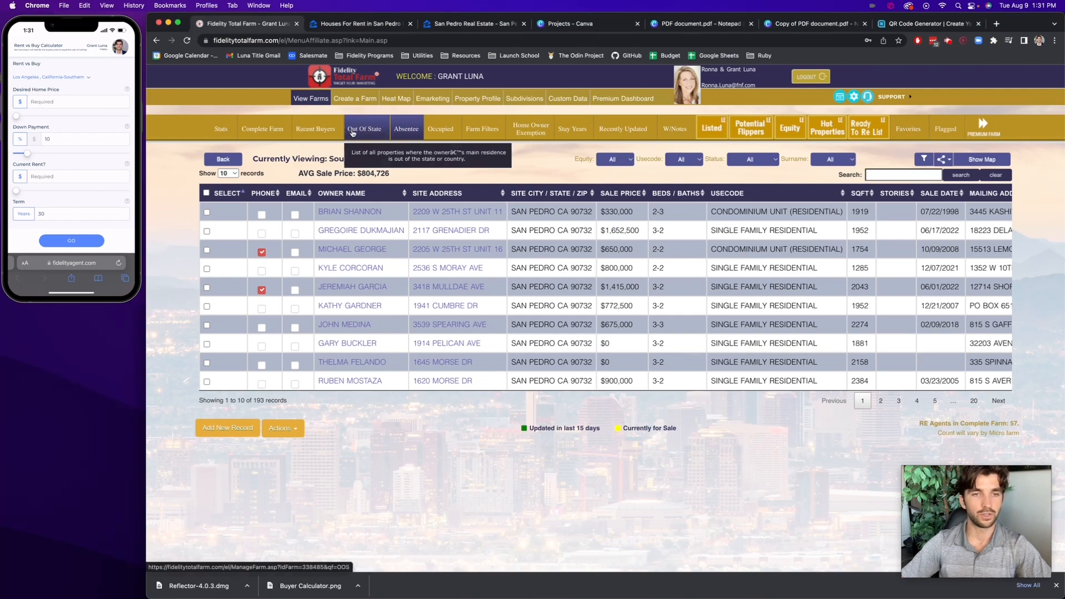
click(327, 135)
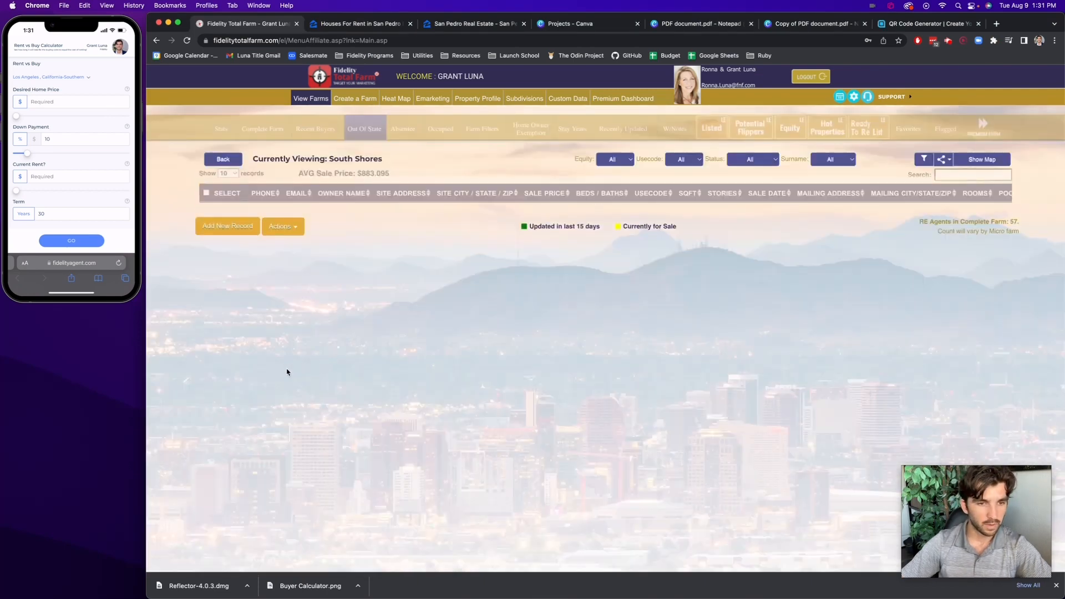
double_click(260, 400)
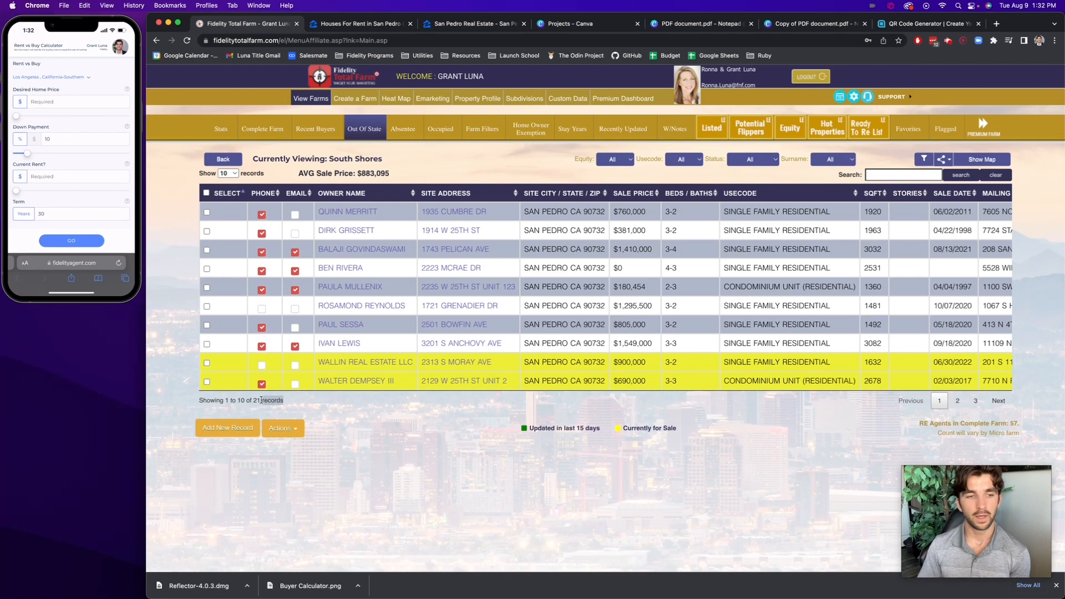
Switch to FidelityAgent ONE, leave the full report and return to the list of calculators
mouse_move(452, 587)
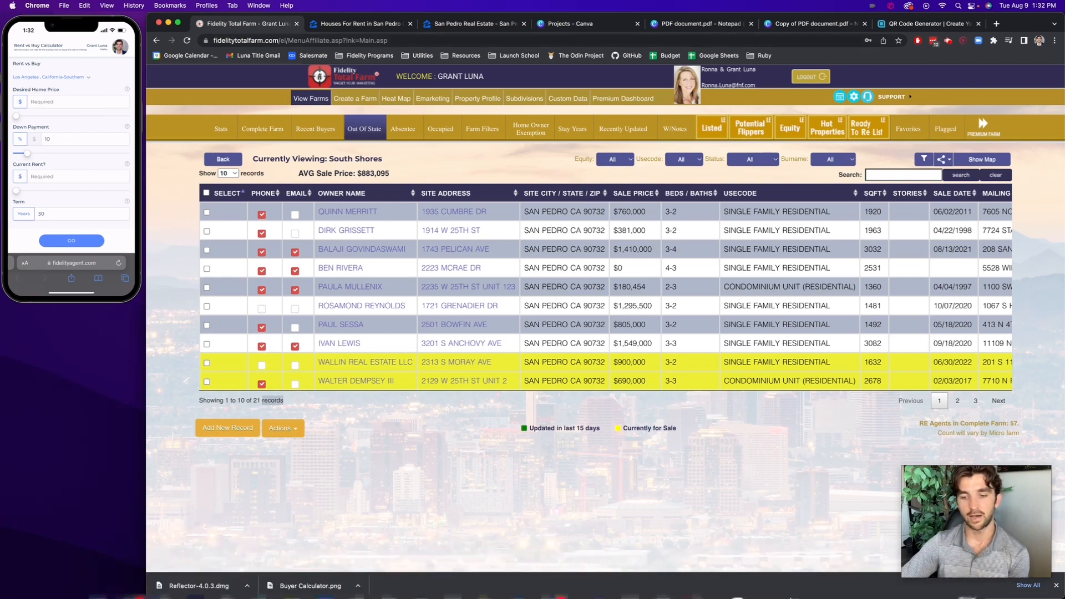
click(661, 577)
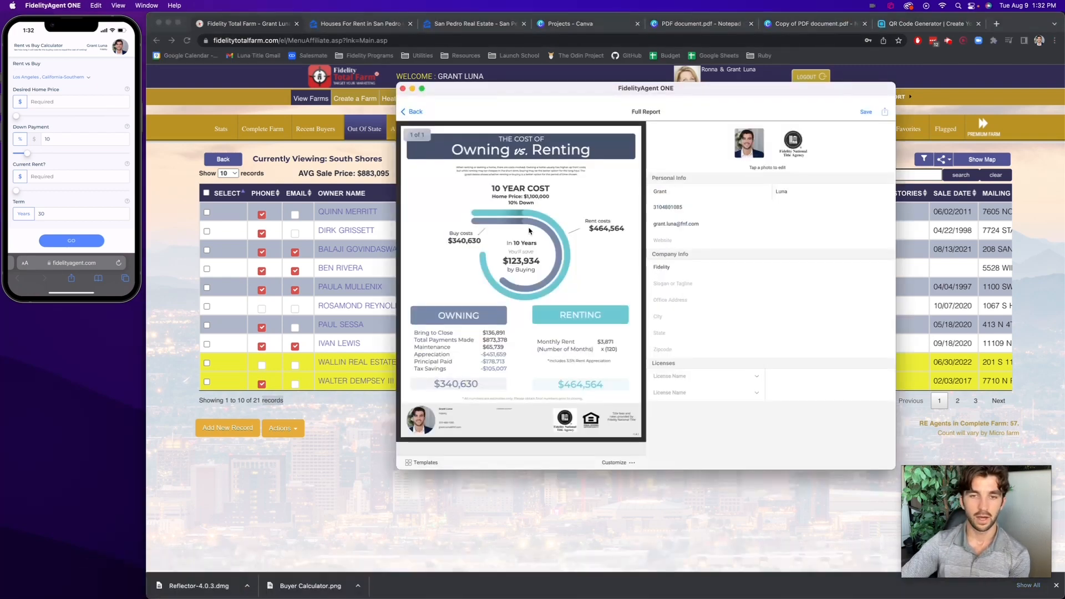
drag(552, 86, 581, 94)
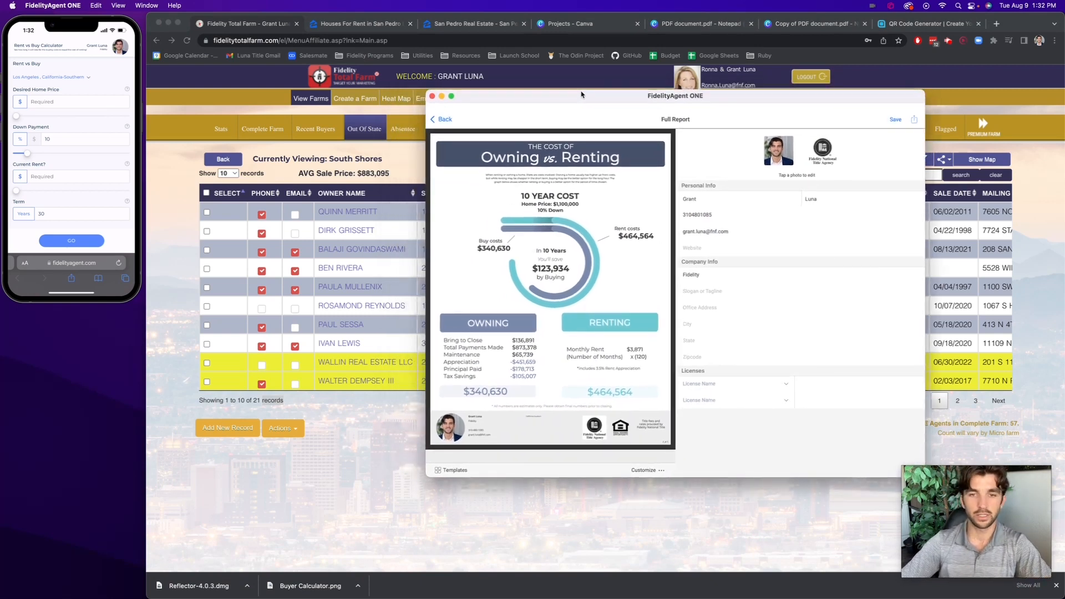
mouse_move(596, 597)
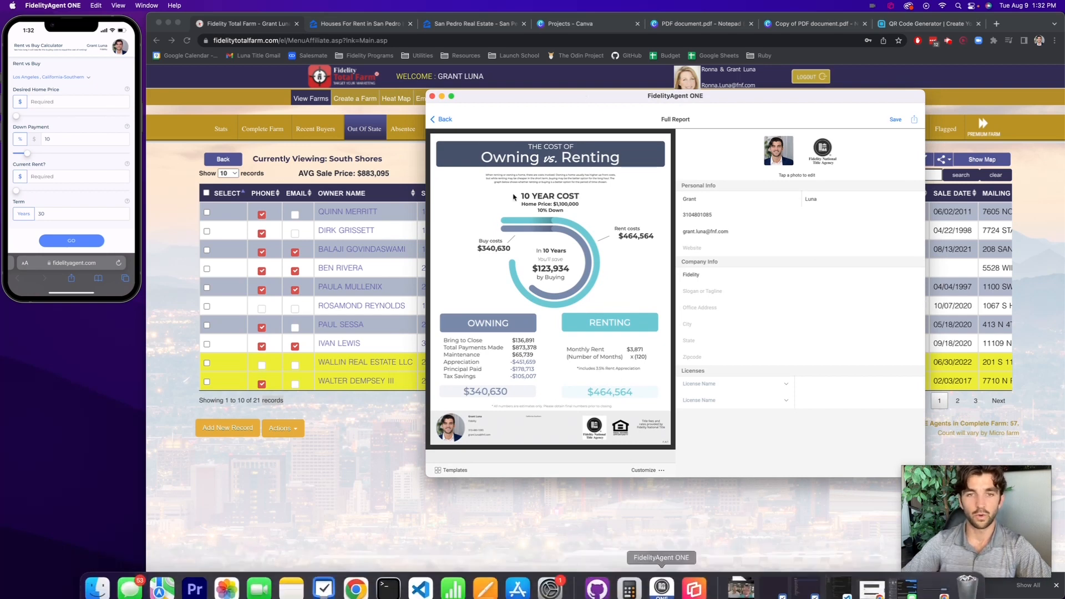
click(444, 119)
drag(524, 98, 430, 72)
click(342, 97)
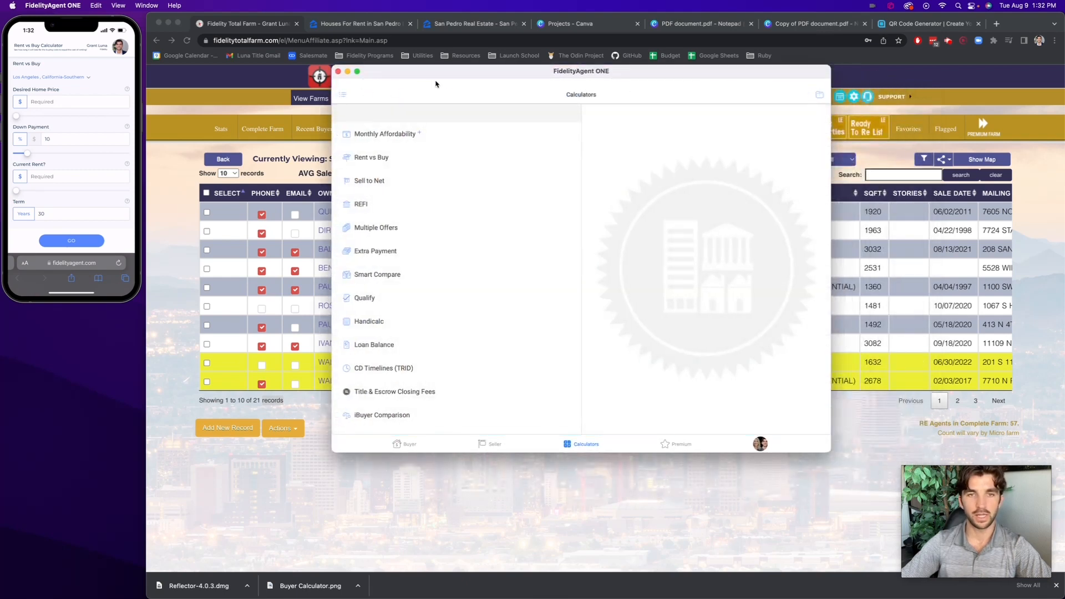
drag(437, 75, 428, 74)
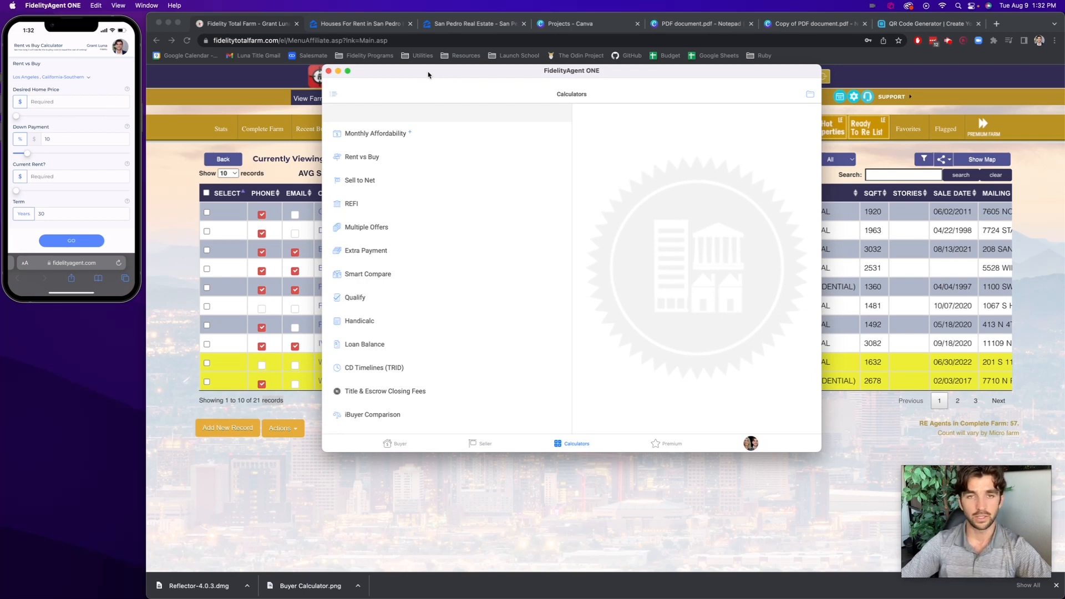
Open the premium marketing content and view the "Rent More Expensive Social" infographic
click(671, 444)
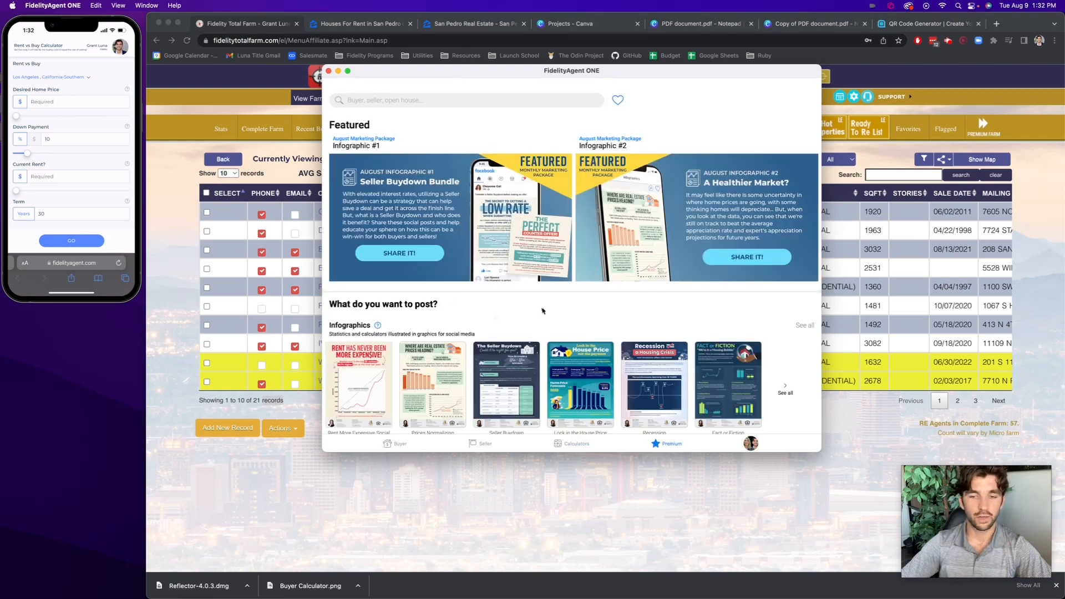
scroll(542, 309, down, 5)
scroll(542, 310, up, 2)
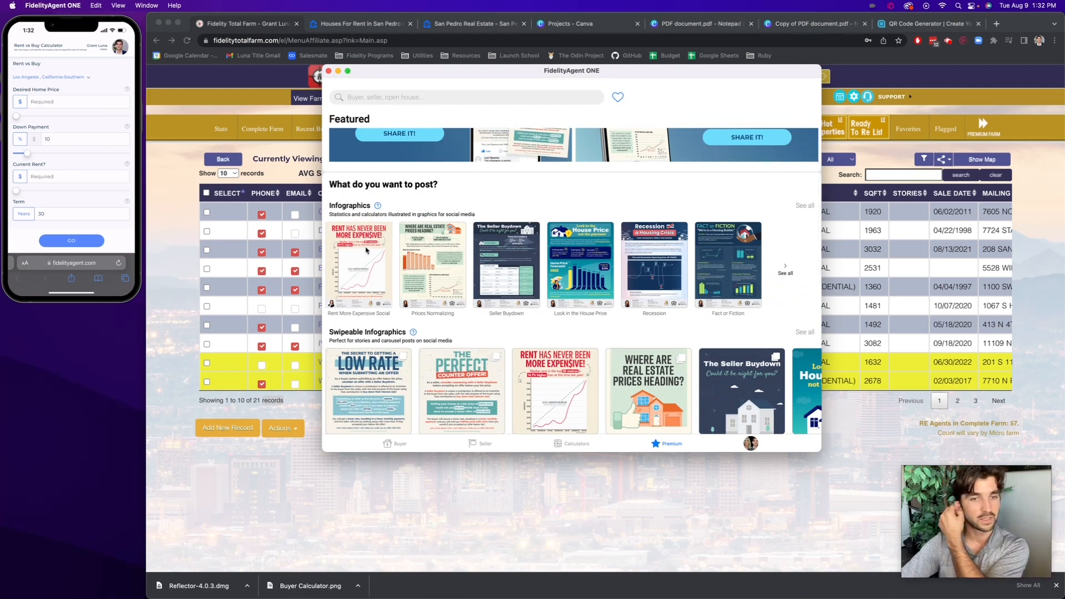
click(375, 277)
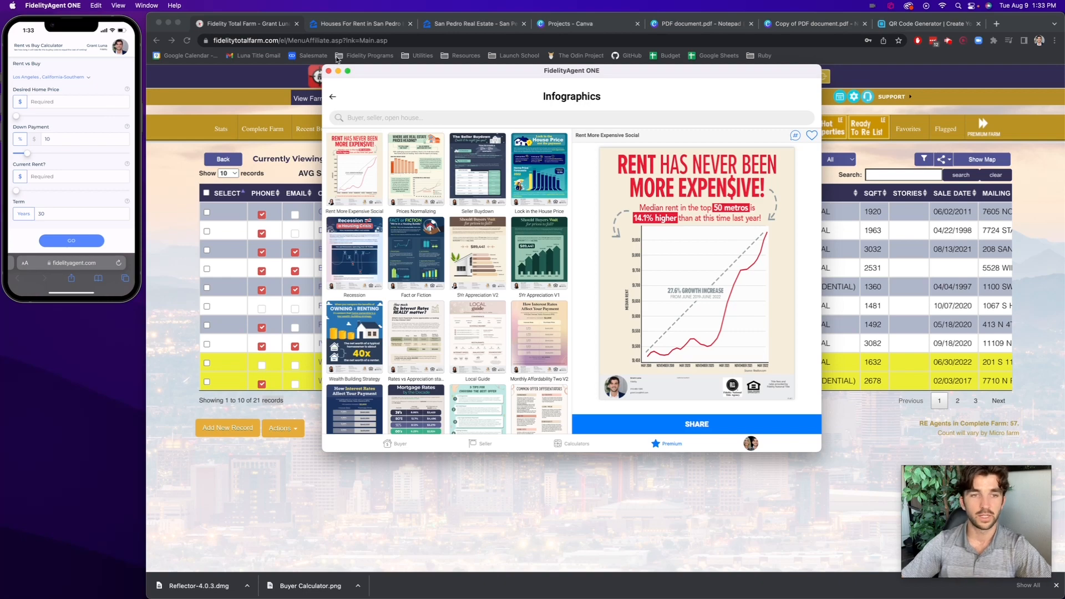
click(332, 98)
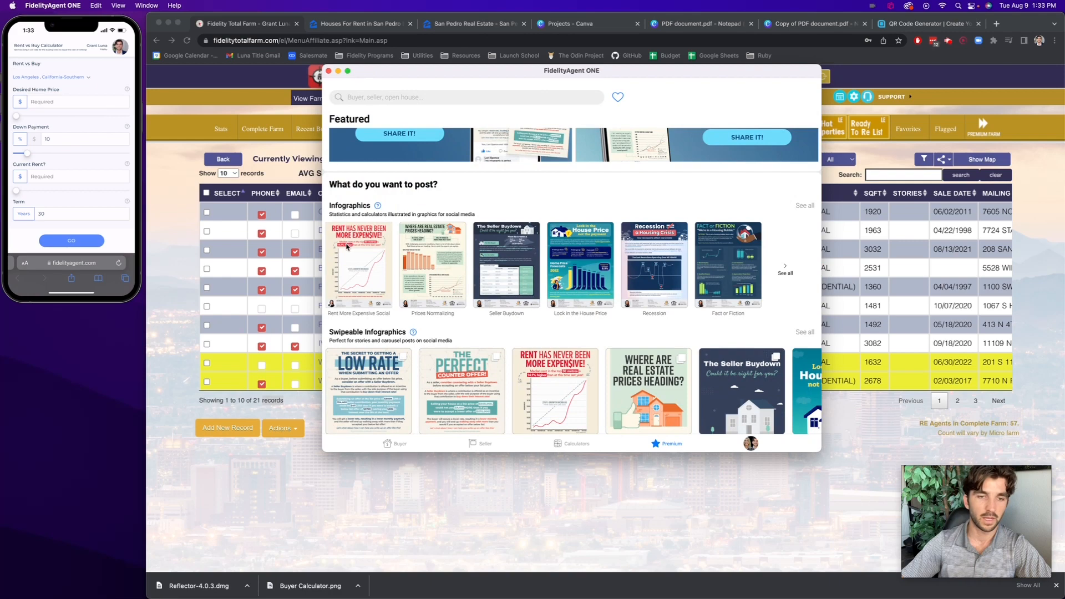
Show all Lead Gen Calculators in the premium content and select the Rent vs Buy calculator
scroll(358, 249, down, 10)
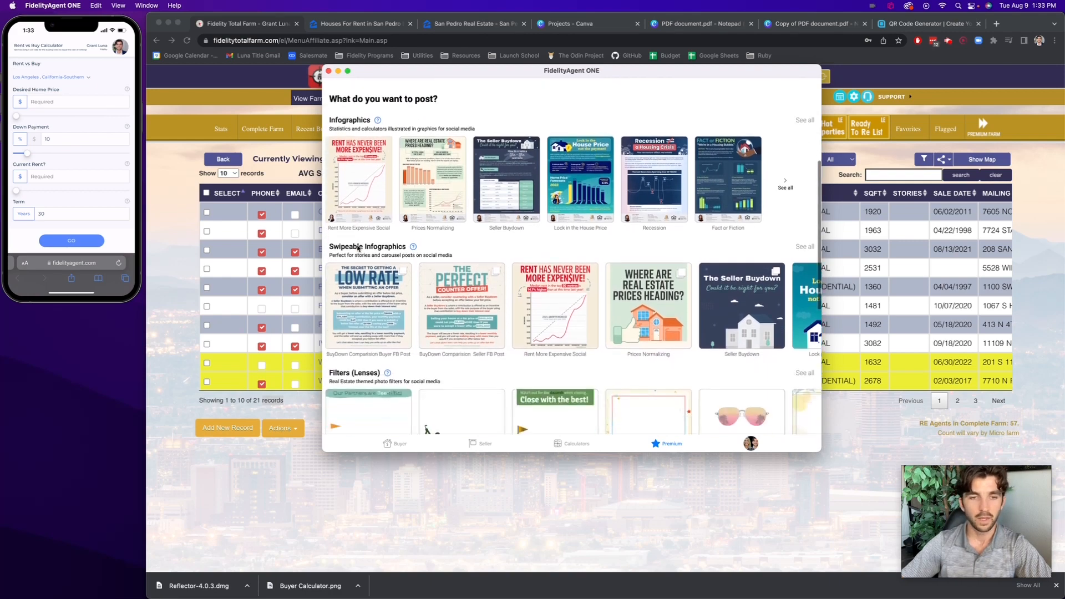
scroll(358, 249, up, 10)
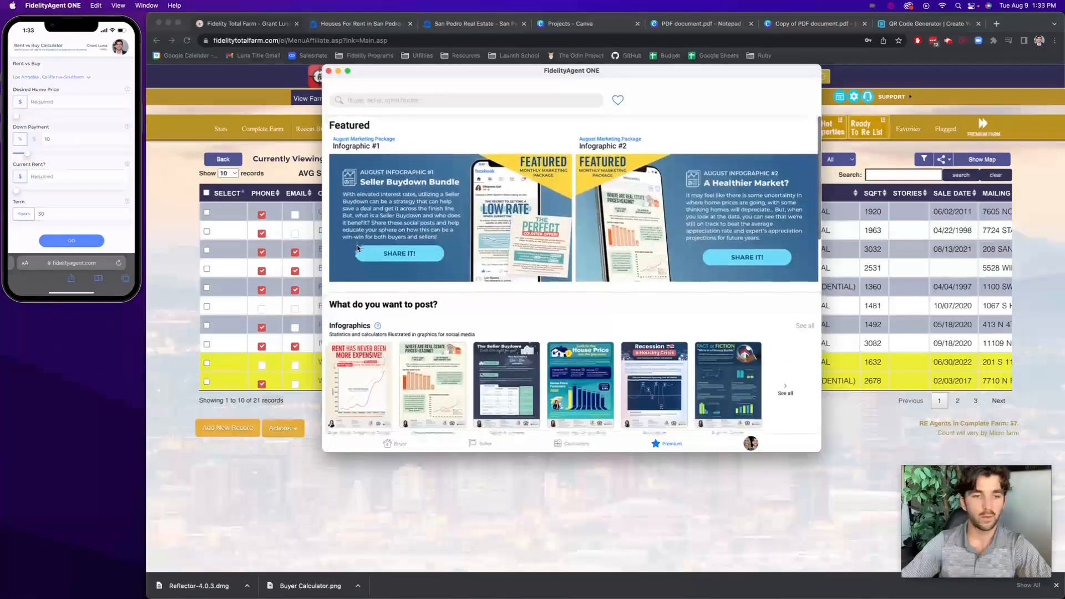
scroll(364, 288, down, 10)
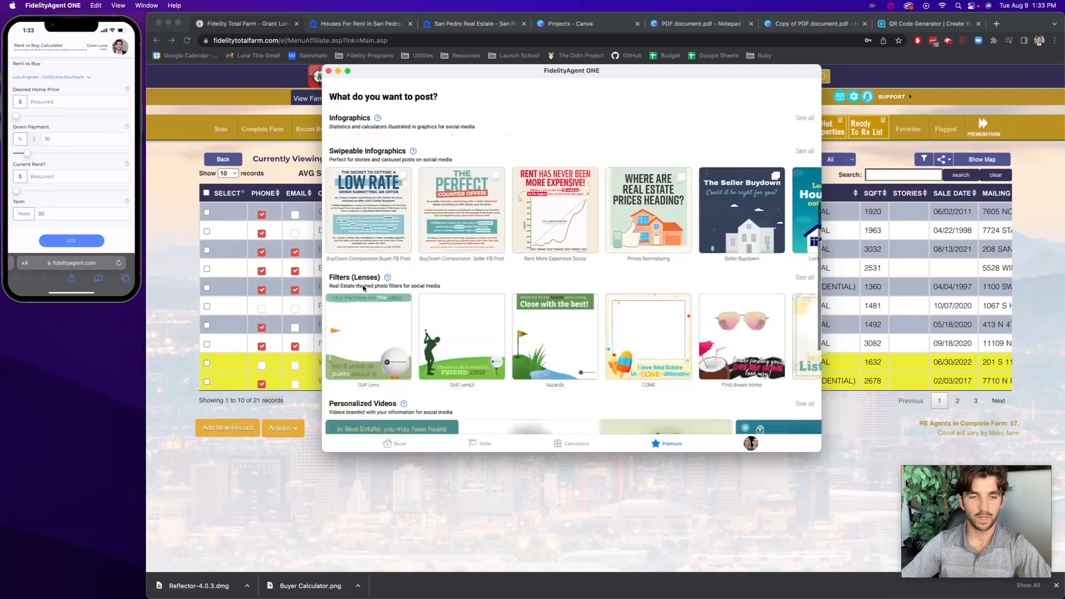
scroll(357, 231, up, 8)
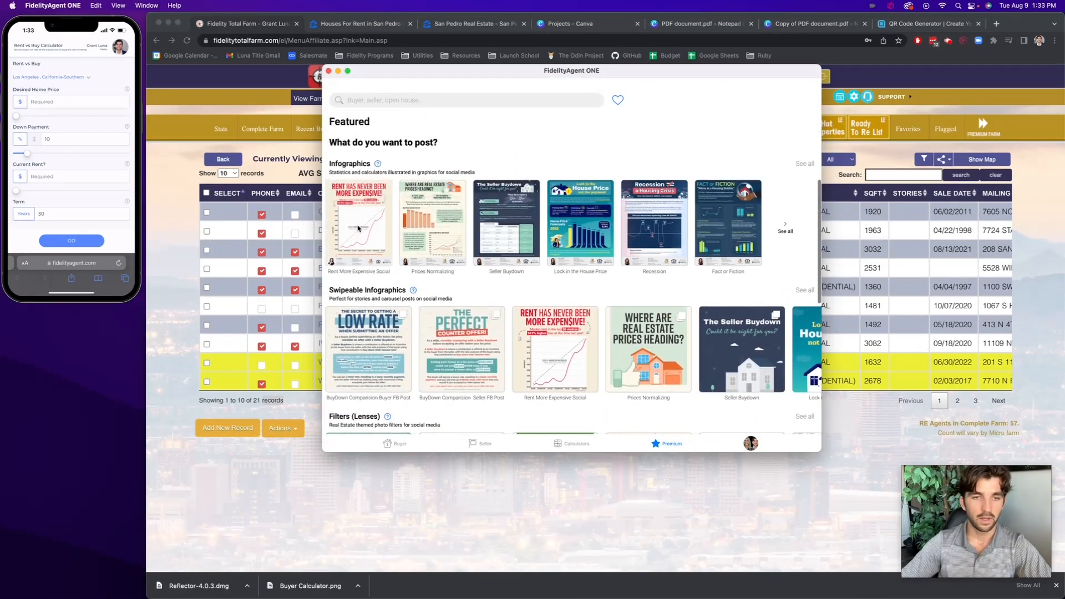
scroll(358, 227, down, 8)
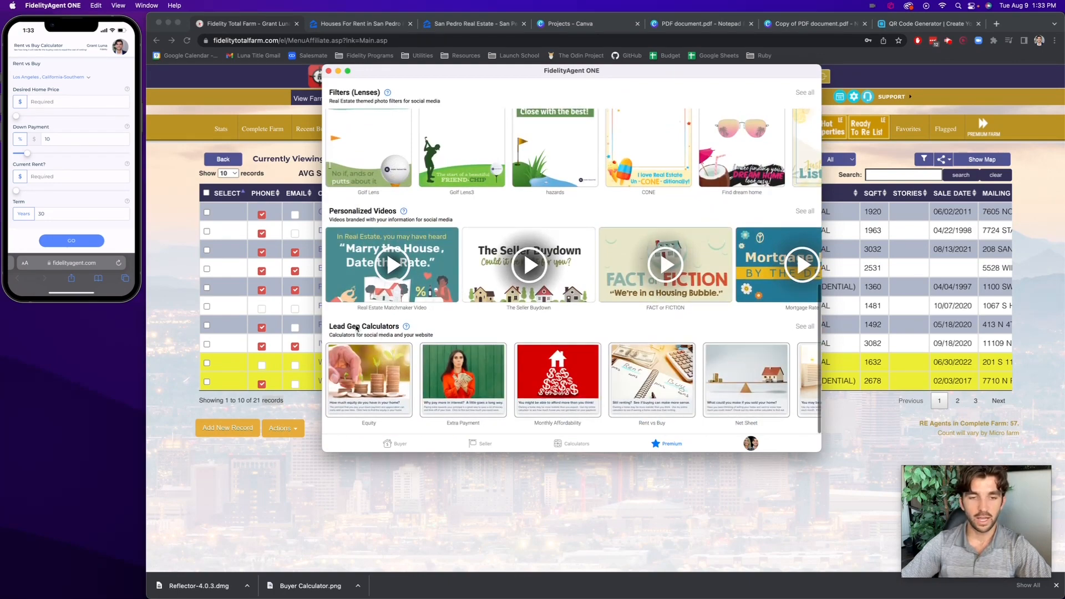
click(805, 327)
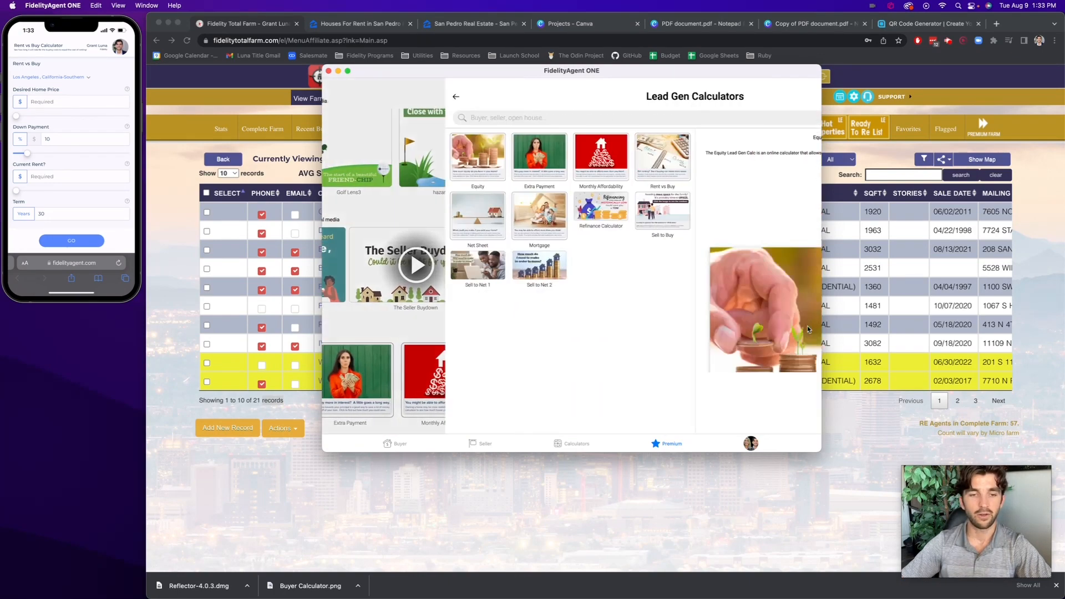
click(479, 163)
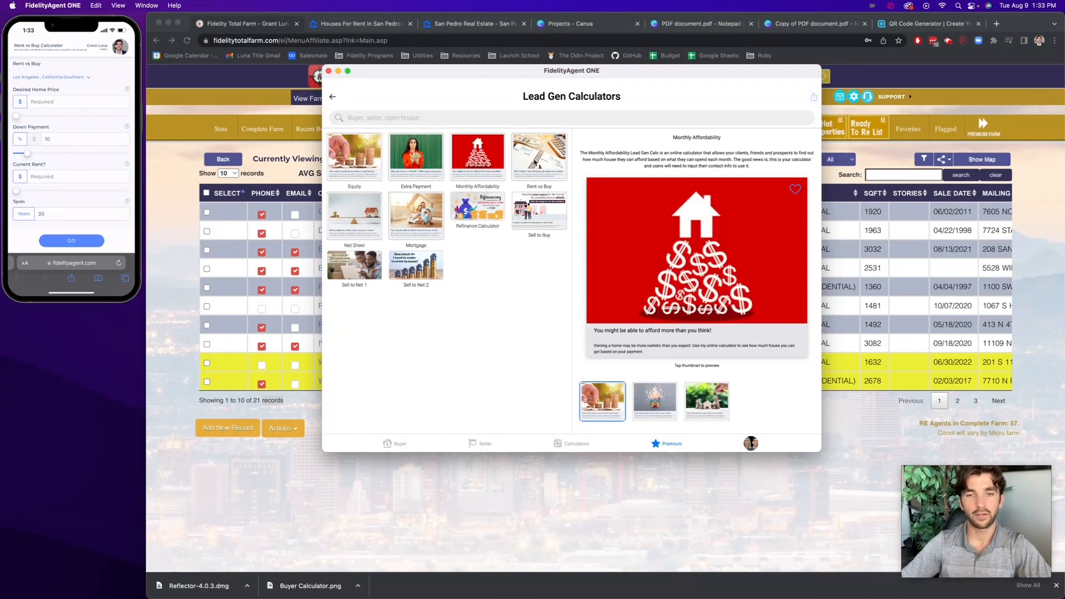
click(562, 176)
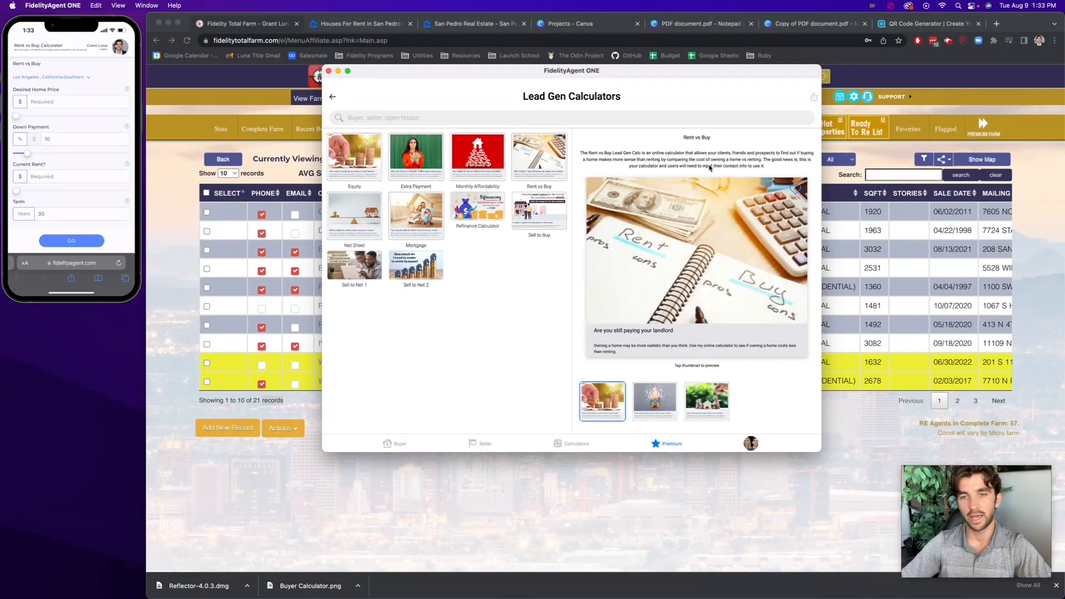
Compare the Rent vs Buy post thumbnails, choose the "Buy or Rent?" beach image and preview its online calculator
click(660, 412)
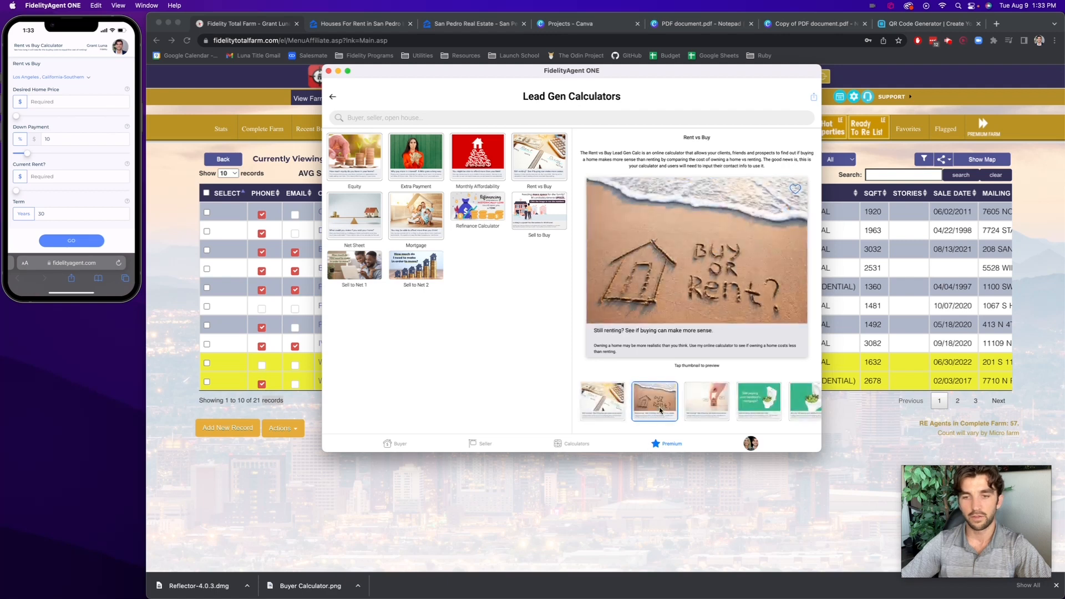
click(706, 408)
click(757, 407)
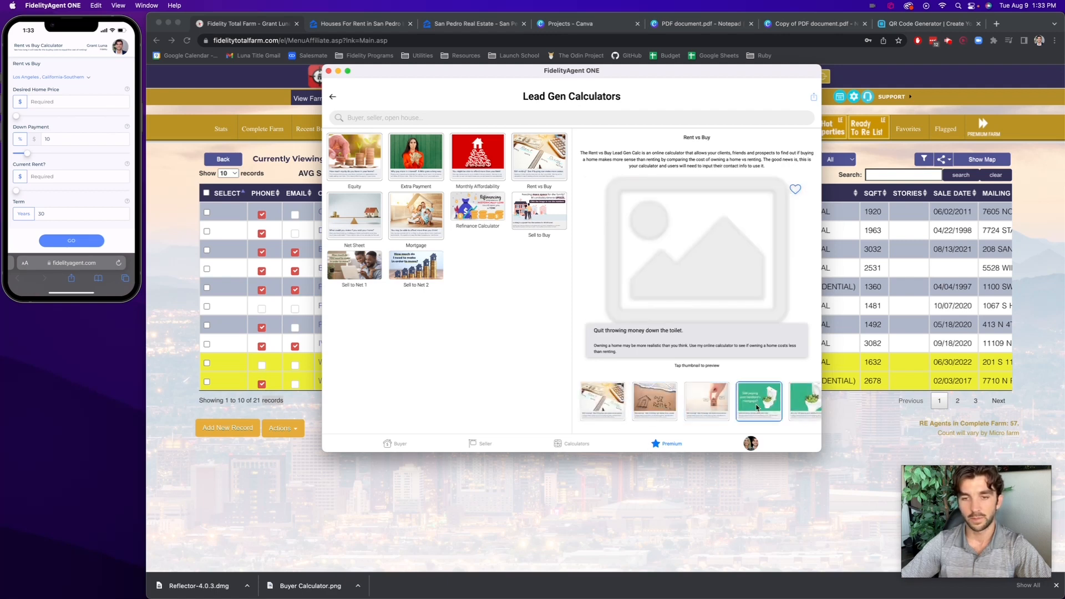
click(793, 415)
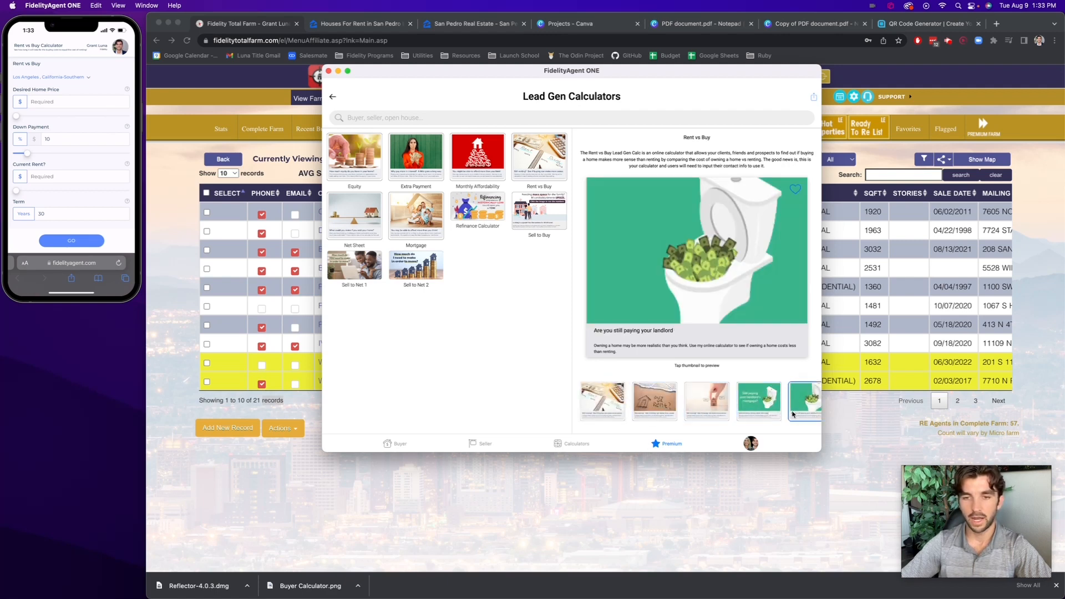
click(748, 407)
click(709, 407)
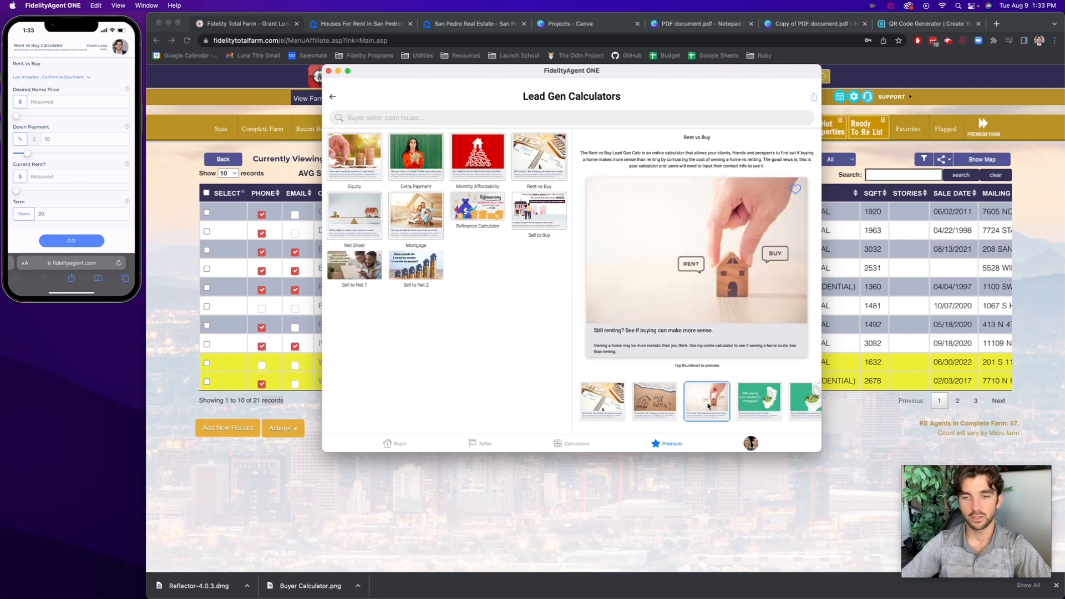
click(666, 405)
click(699, 292)
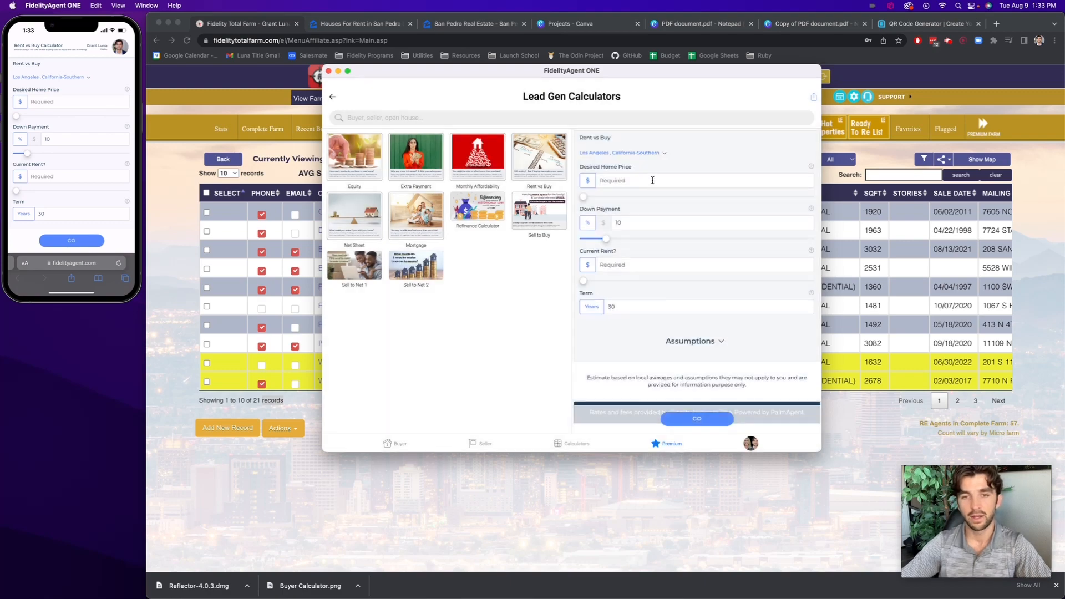
Switch back to FidelityAgent ONE, open the premium content and show all Lead Gen Calculators
key(super+Tab)
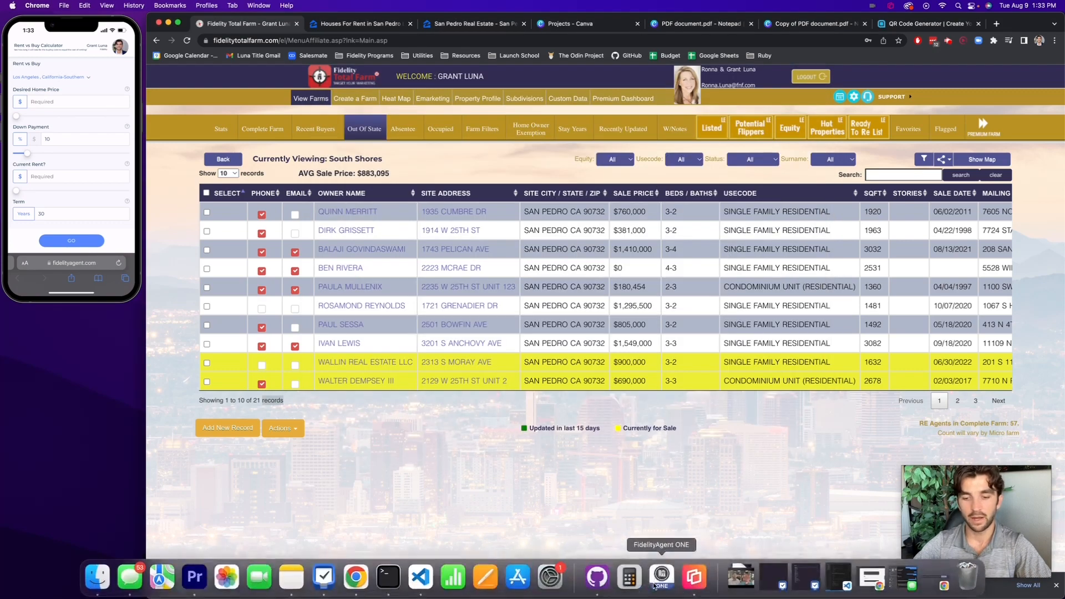
click(655, 586)
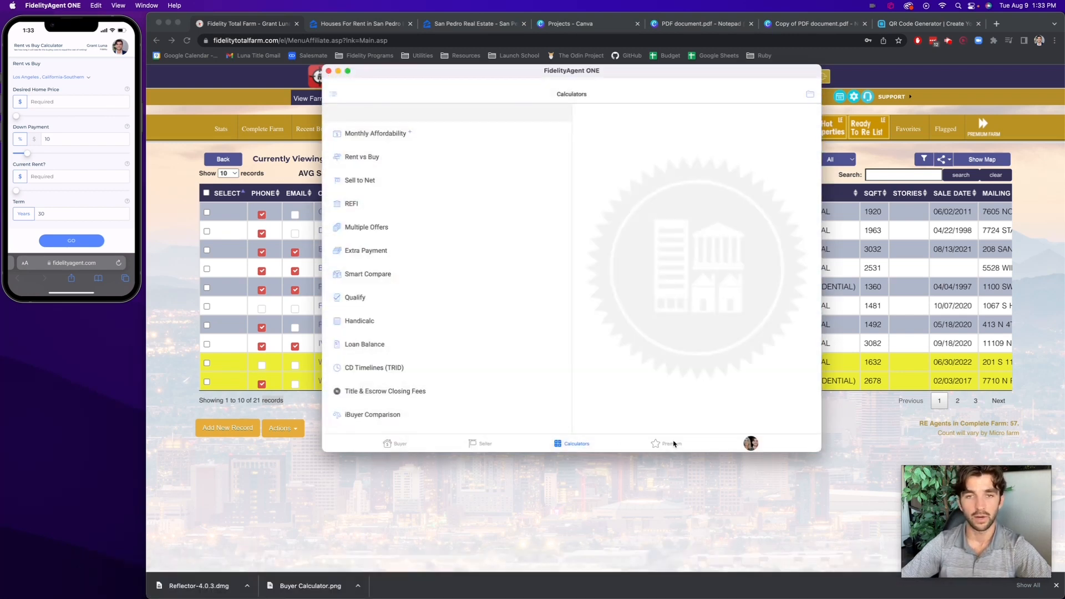
click(672, 444)
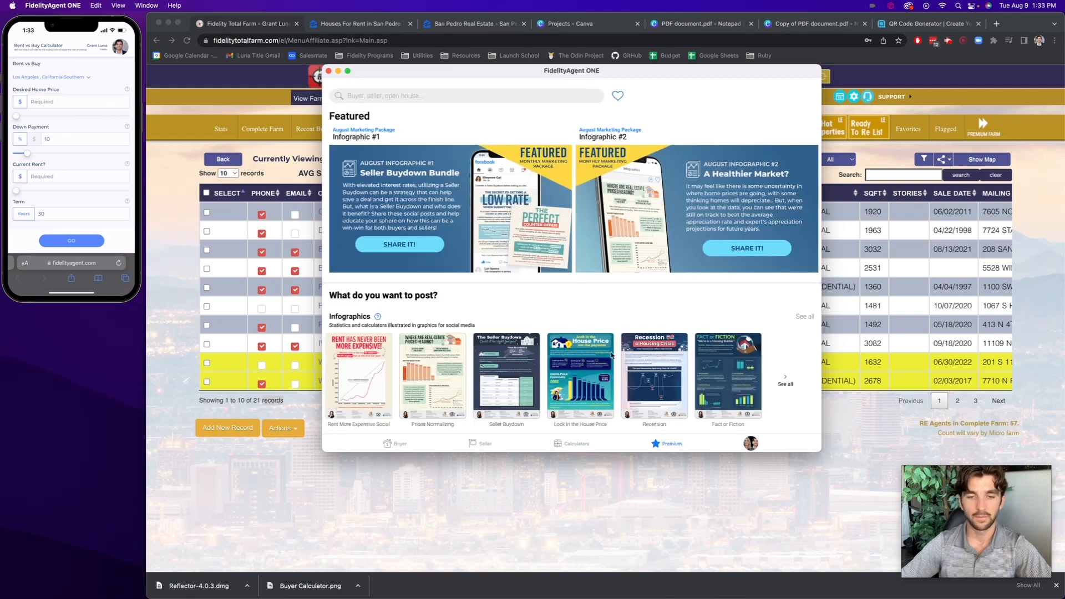
scroll(612, 355, down, 10)
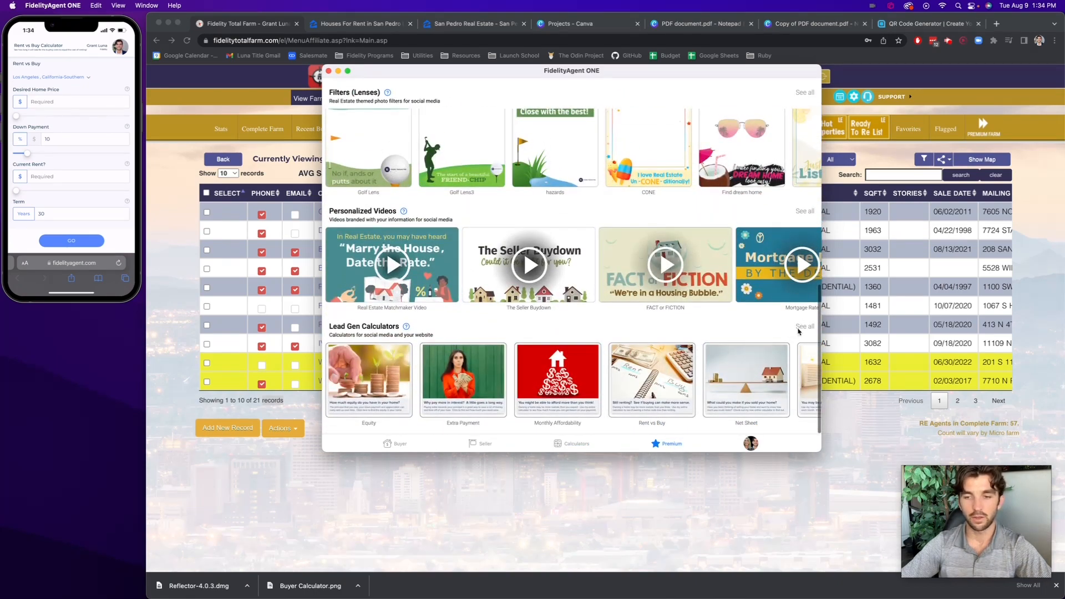
click(805, 327)
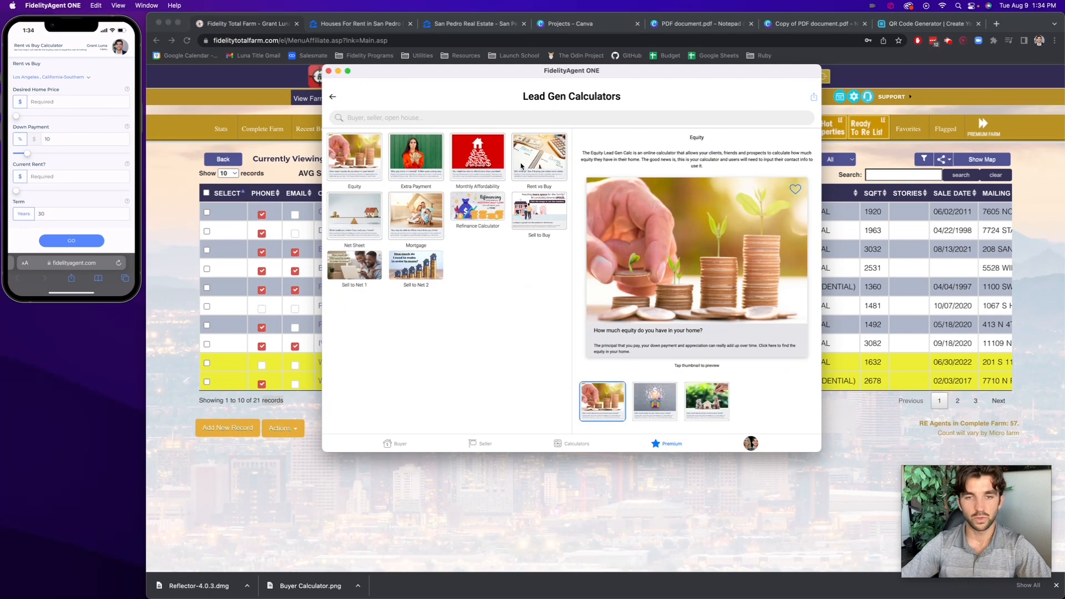
Select the Rent vs Buy calculator, preview its online form and activate the desired home price entry
click(523, 166)
click(681, 275)
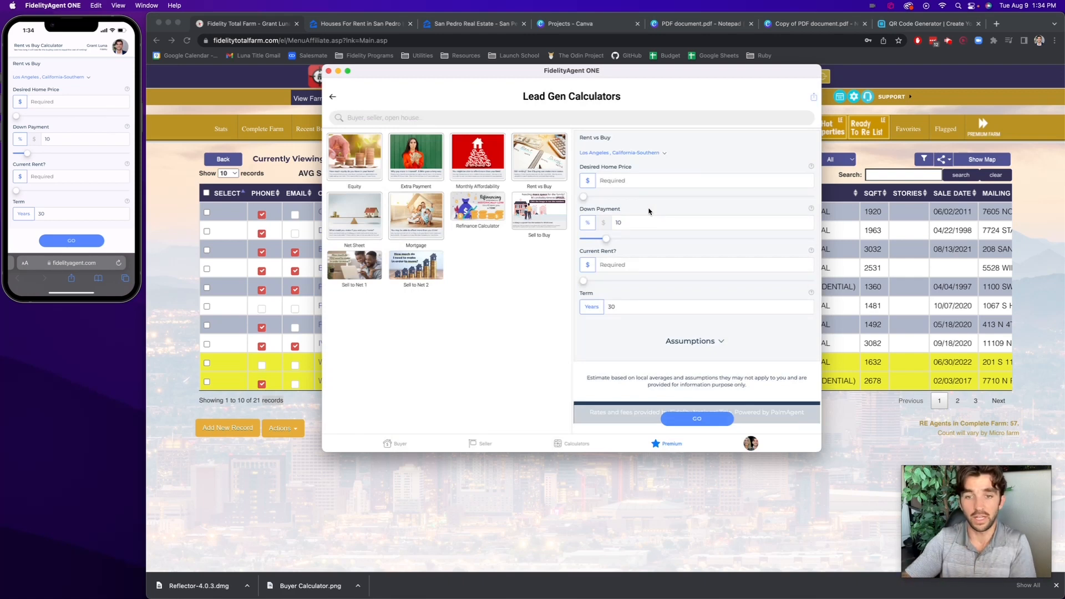
click(663, 179)
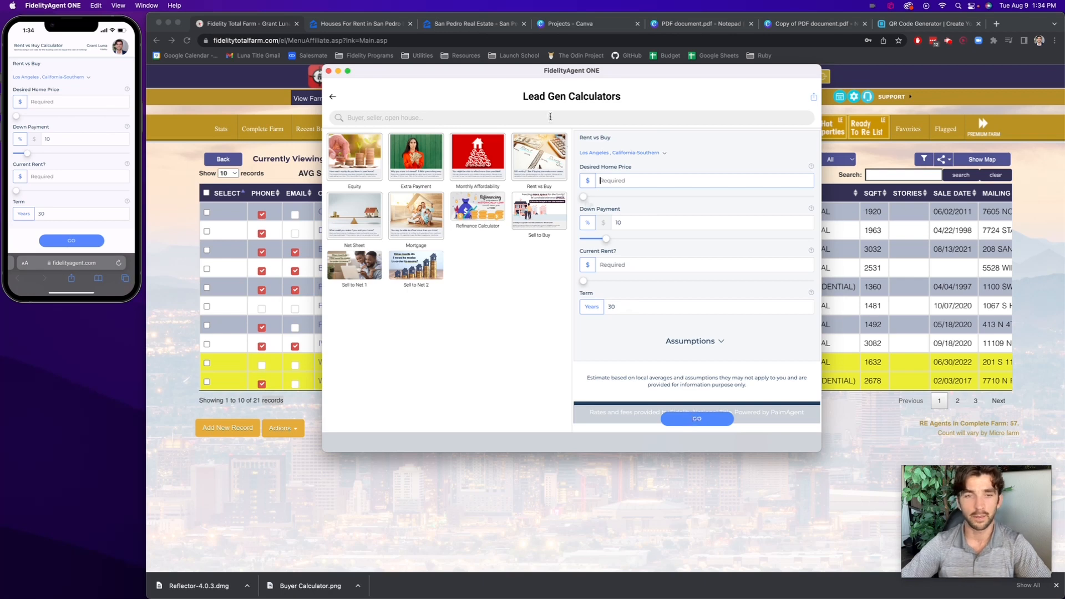
Open the share options for the Rent vs Buy calculator, dismiss the problem report and copy the calculator's link
click(814, 97)
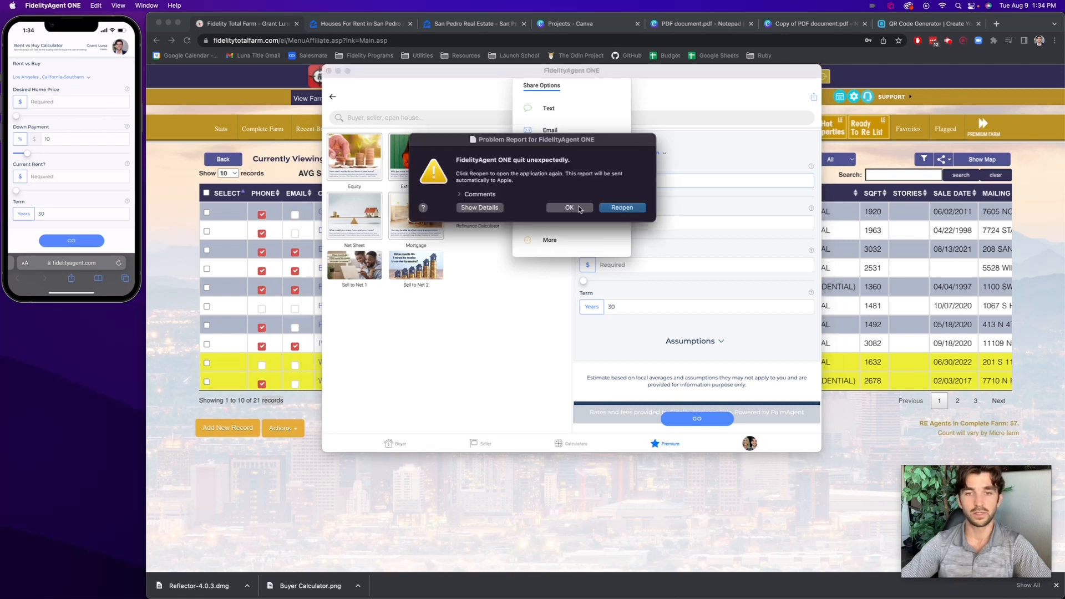
click(570, 207)
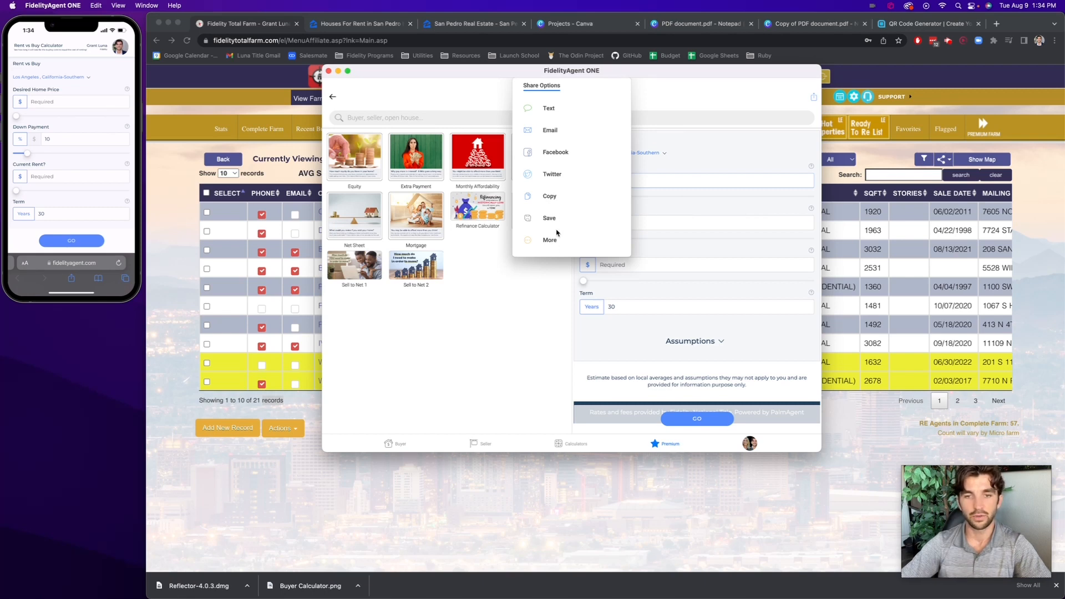
click(548, 196)
click(574, 287)
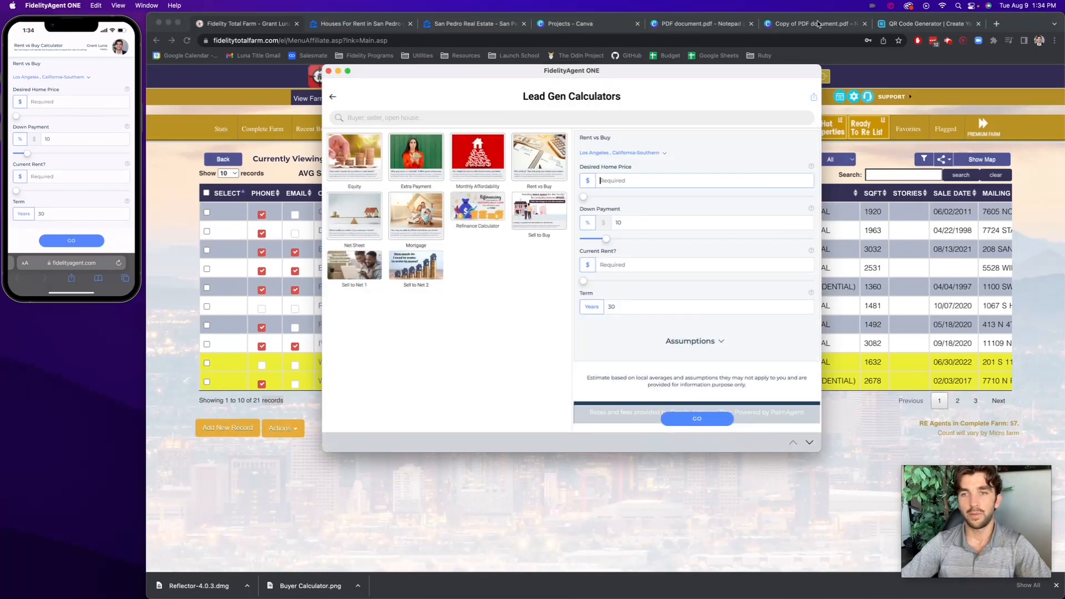
Return to the premium content, open the "Rent More Expensive Social" infographic and bring up its additional share options
click(331, 98)
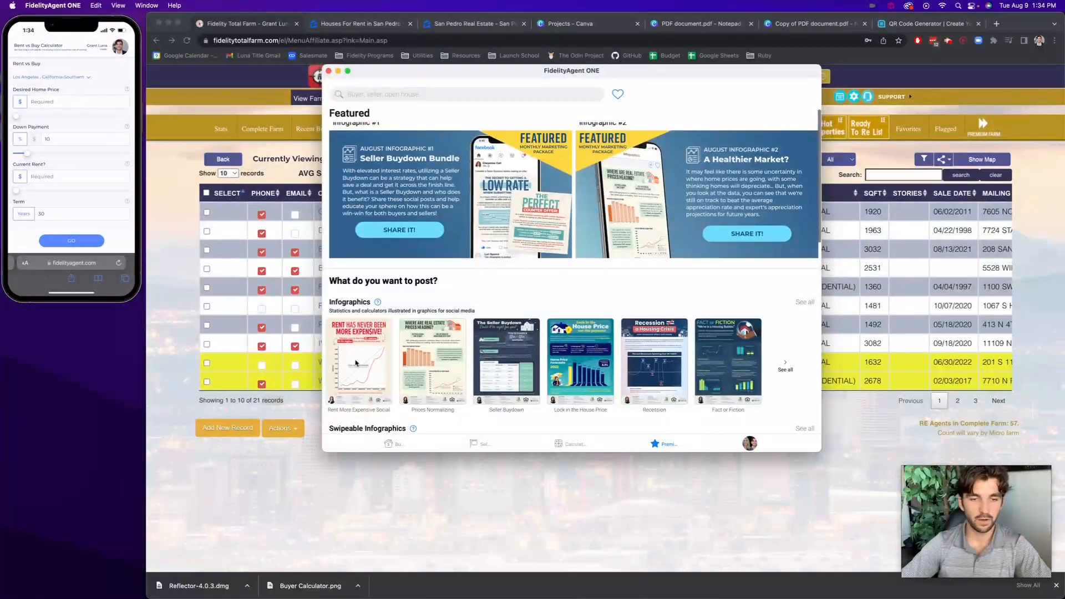
click(355, 363)
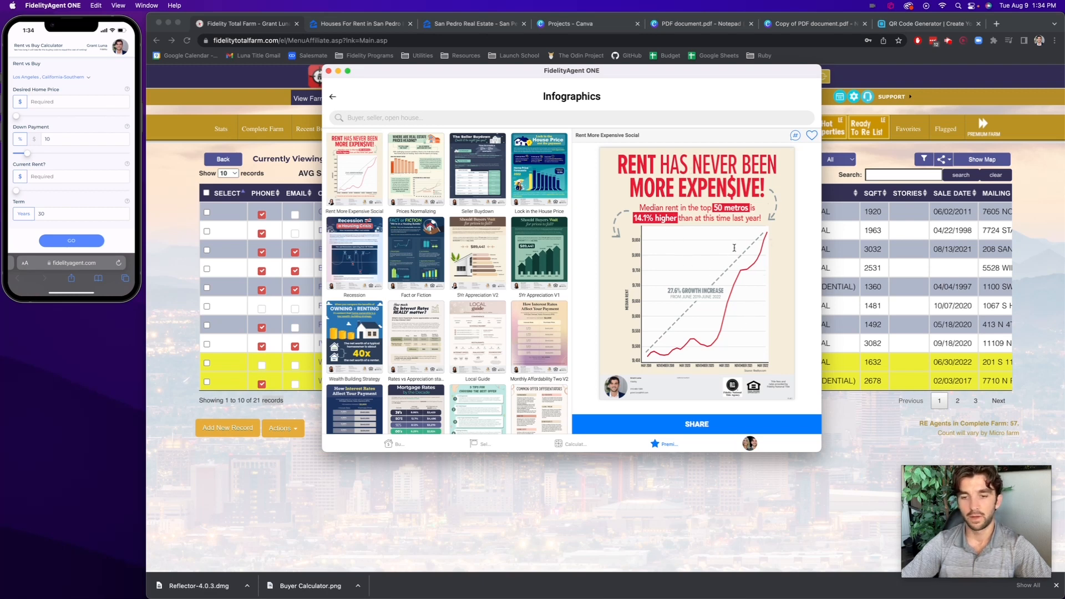
click(710, 425)
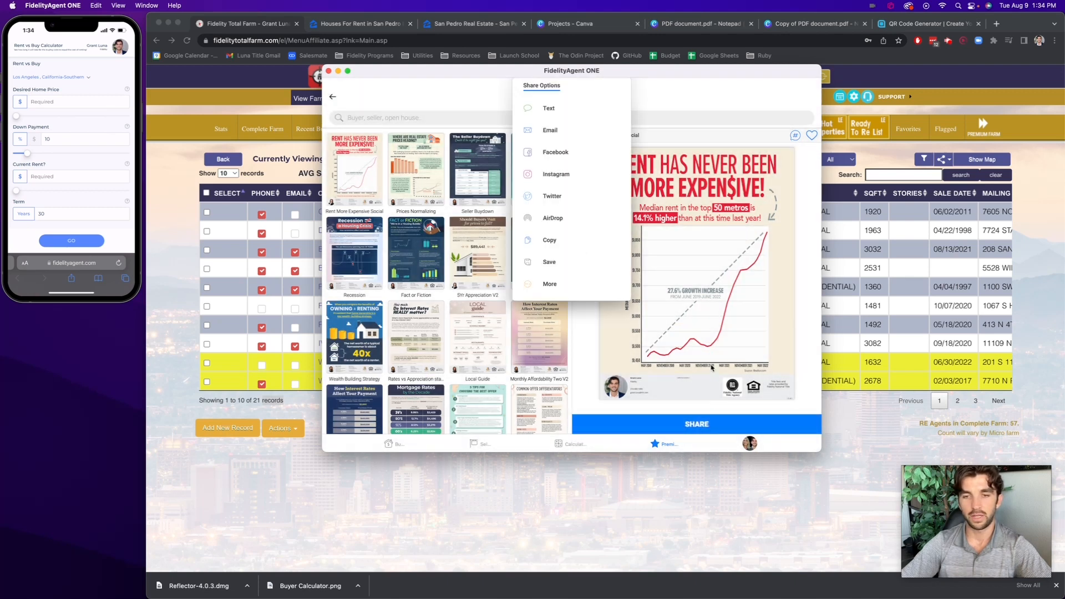
click(554, 284)
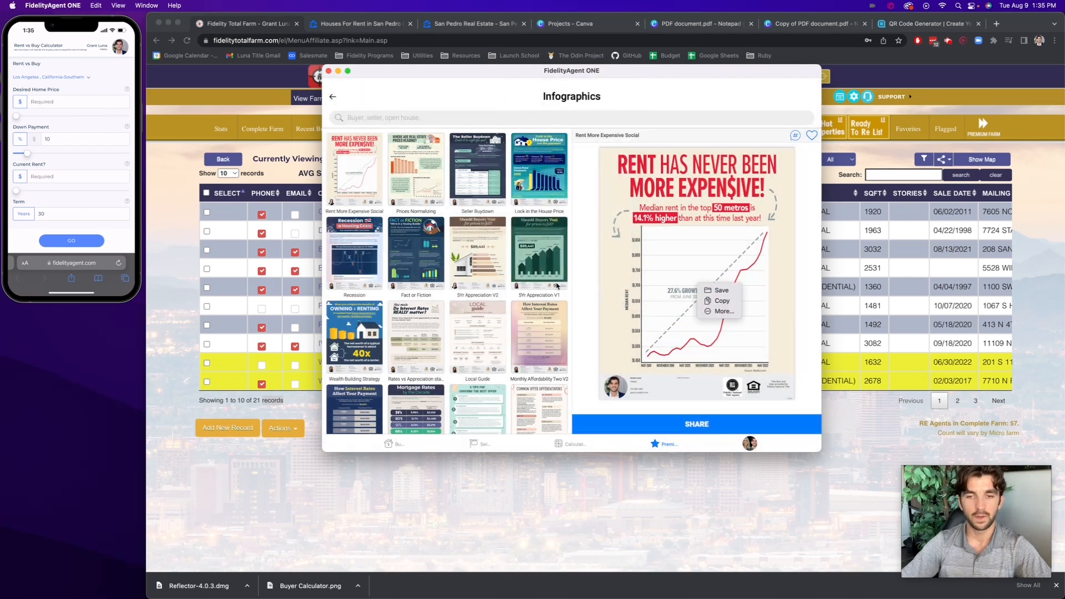
Leave the share options, switch to Chrome and look through the recent projects and designs in Canva
click(889, 155)
click(610, 24)
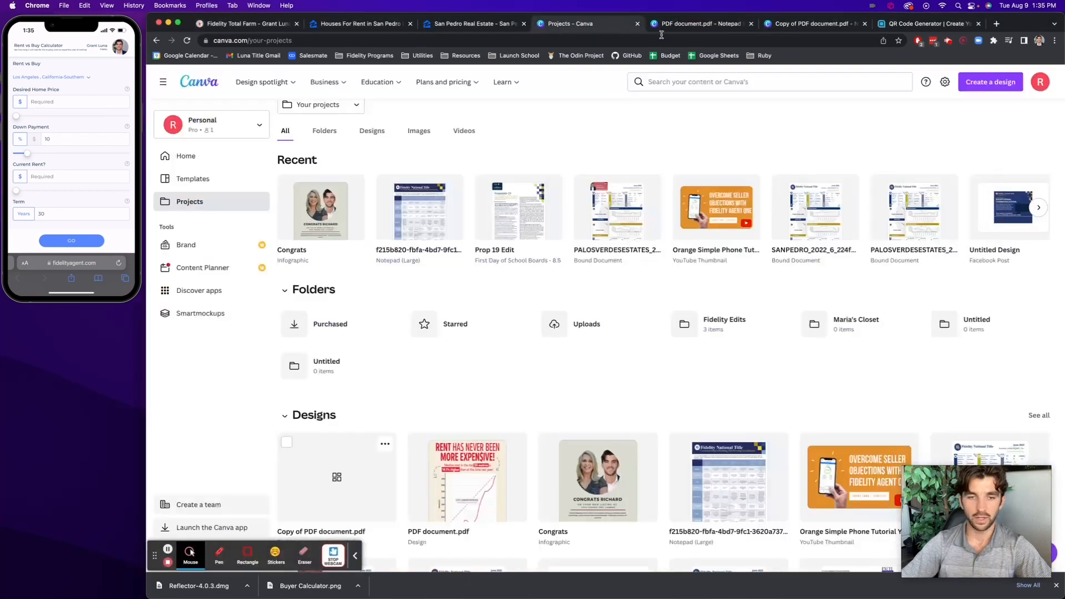
scroll(612, 178, down, 1)
scroll(612, 177, down, 1)
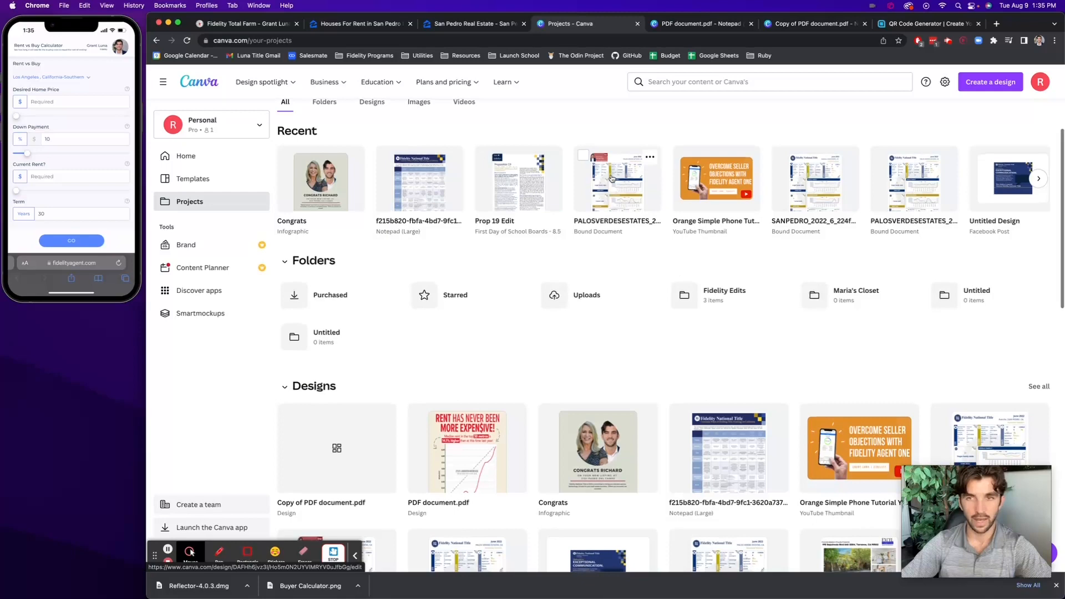
View the edited infographic in Canva and move the "Copy of PDF document.pdf" browser tab ahead of it
click(709, 23)
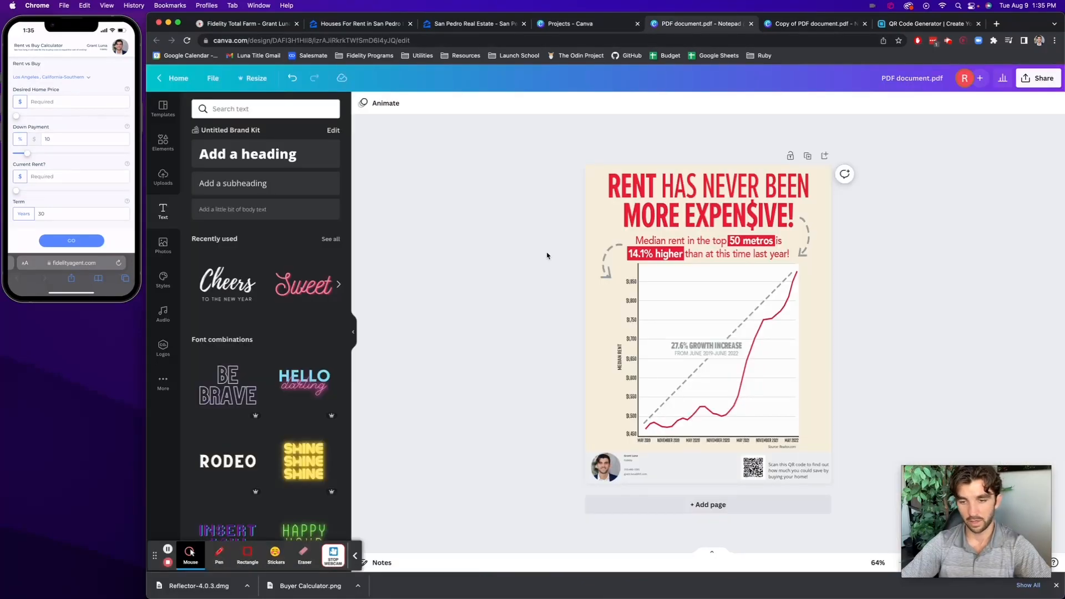
click(815, 24)
drag(817, 24, 704, 24)
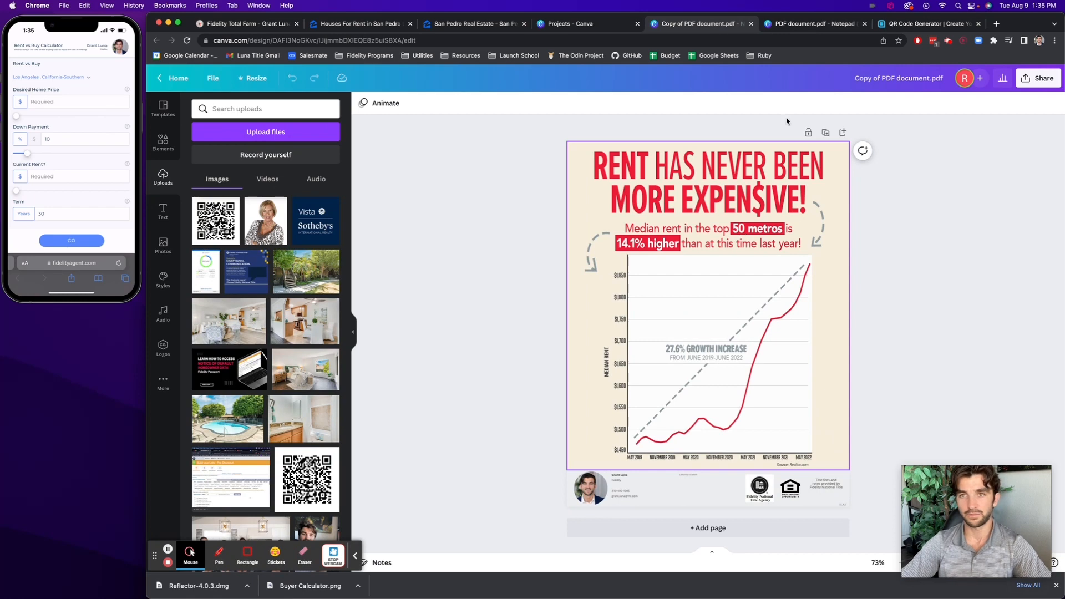
Generate a QR code from the copied calculator link on qr-code-generator.com and highlight the site's web address
click(906, 24)
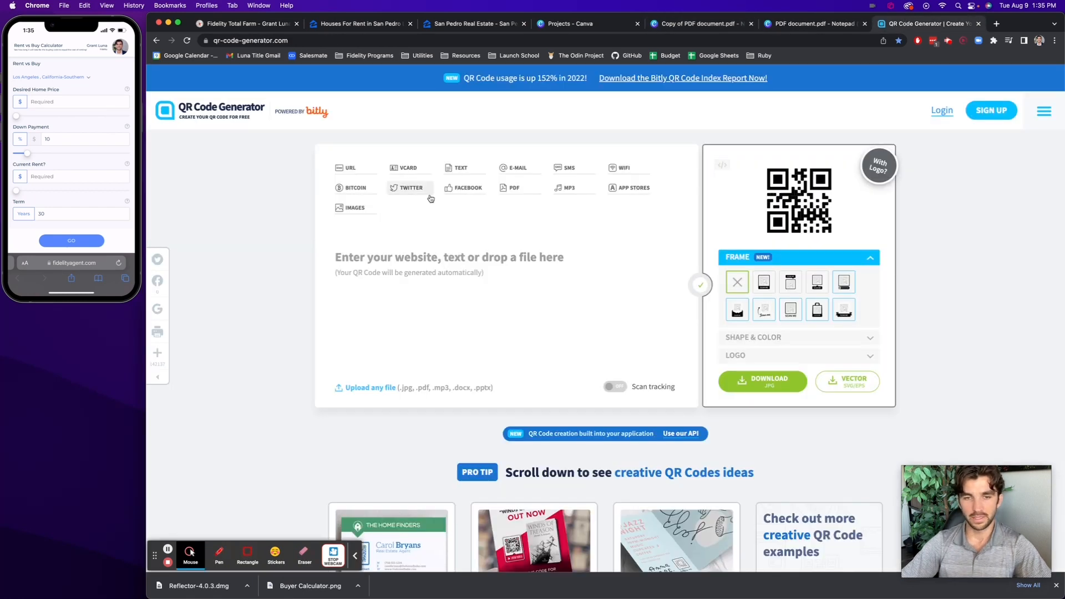
click(411, 249)
key(super+v)
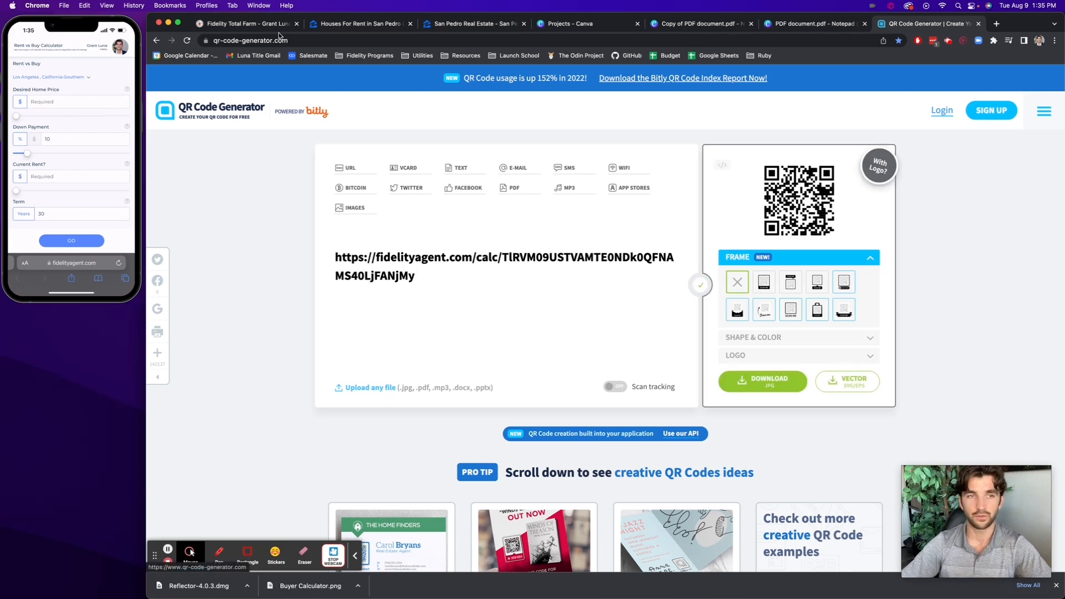
click(218, 40)
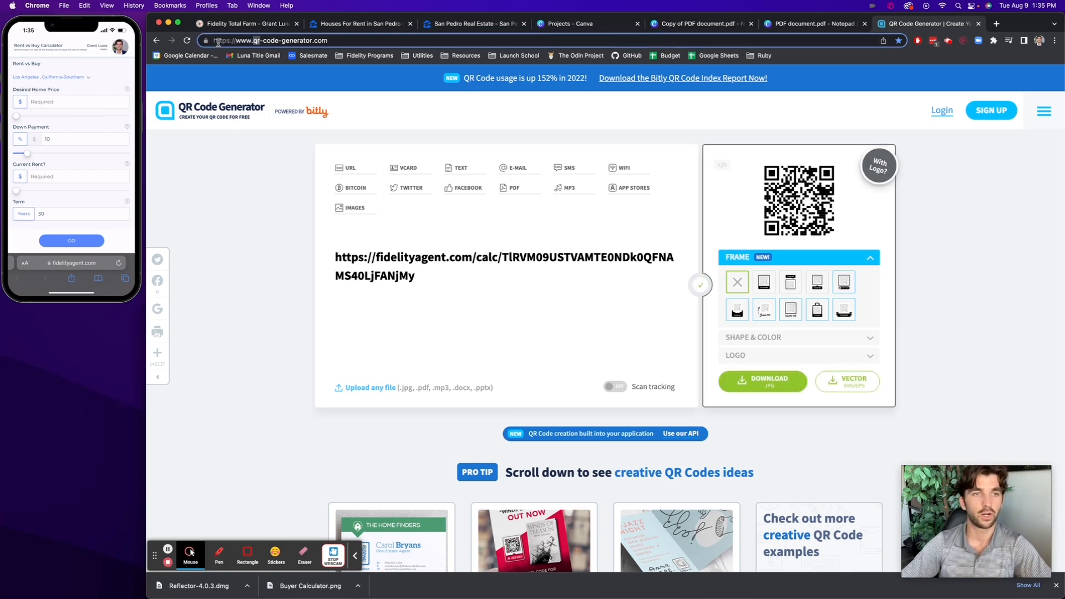
triple_click(306, 42)
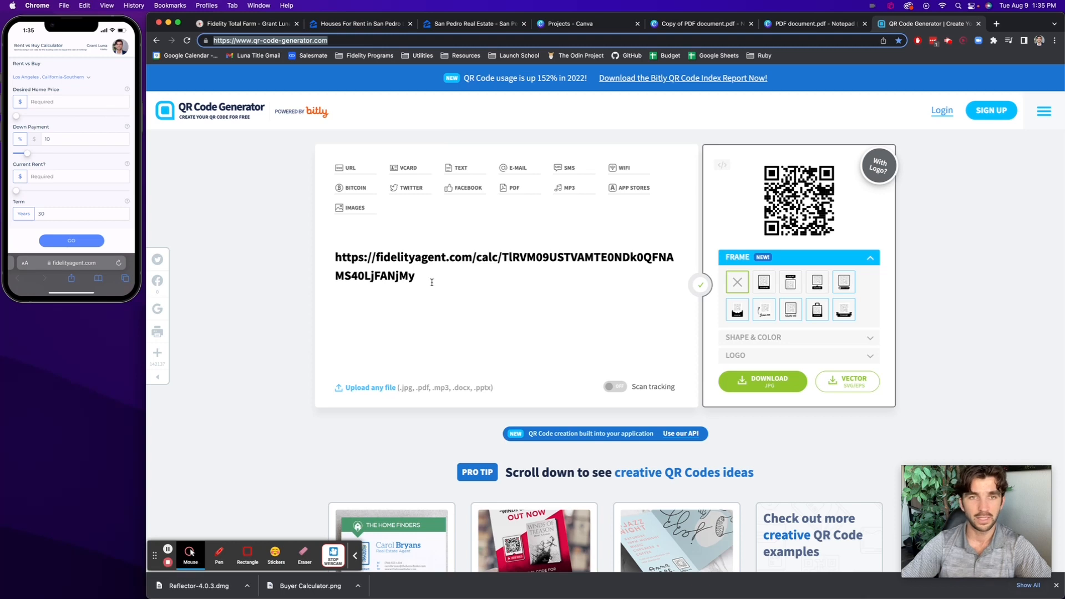
Return to FidelityAgent ONE, reopen the Rent vs Buy lead gen calculator's online preview and copy its link
click(660, 580)
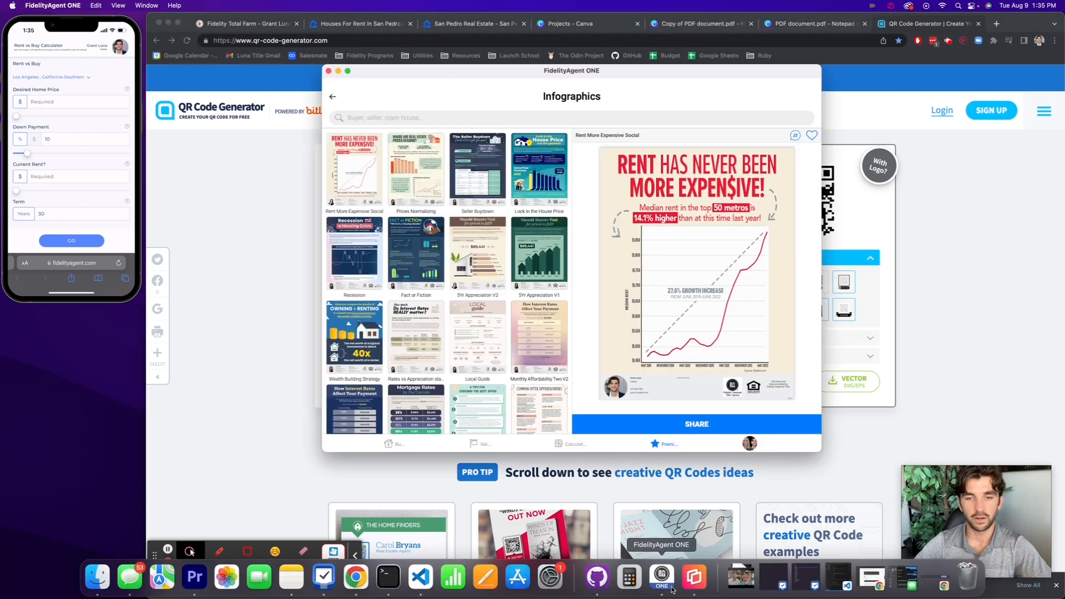
click(331, 98)
scroll(806, 338, down, 10)
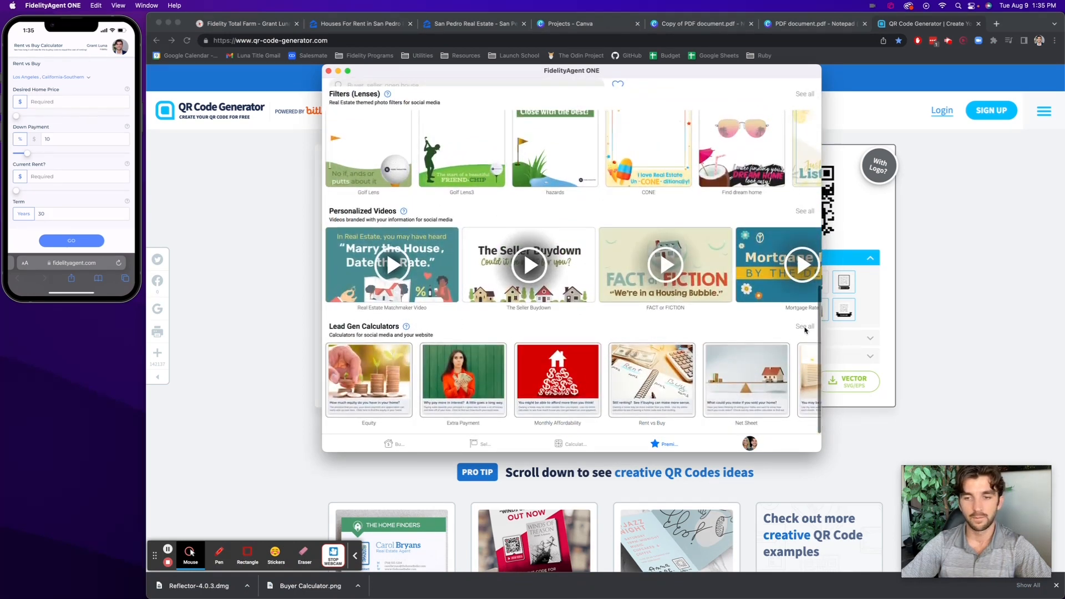
click(805, 328)
click(542, 172)
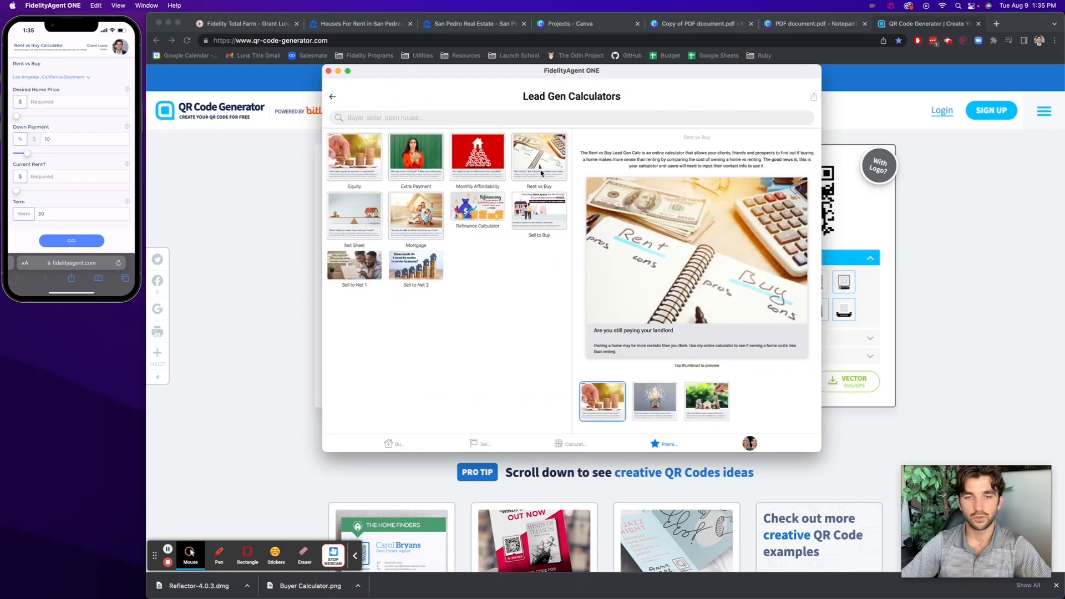
click(661, 262)
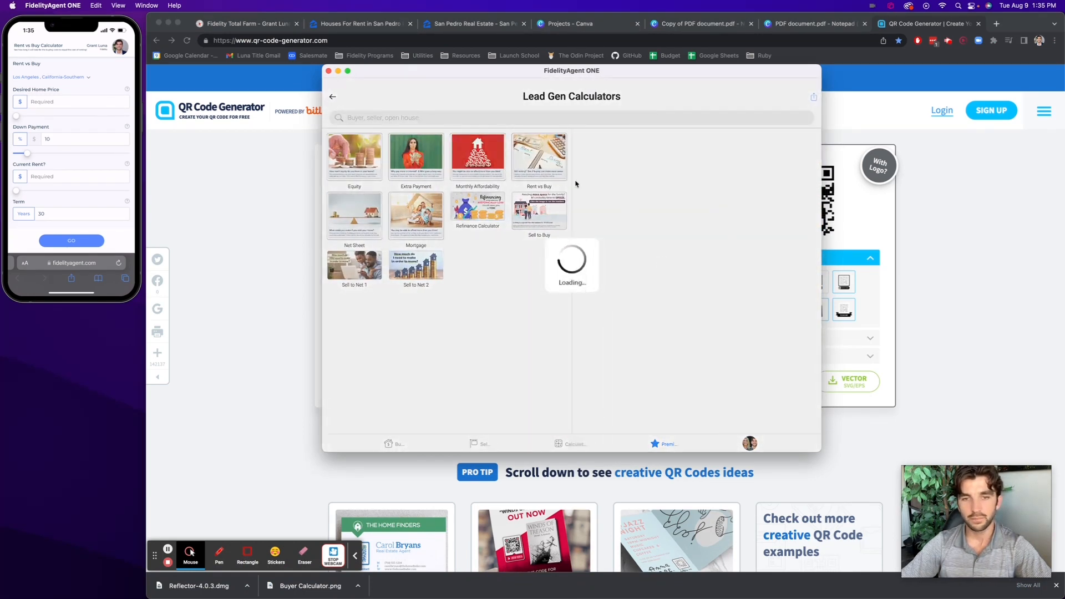
click(814, 97)
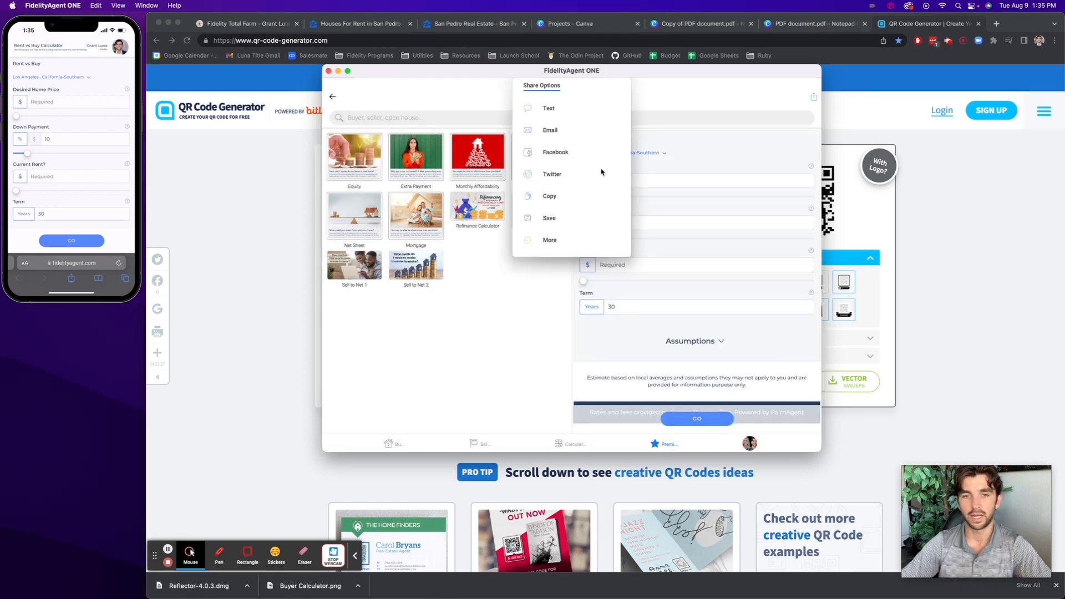
click(553, 197)
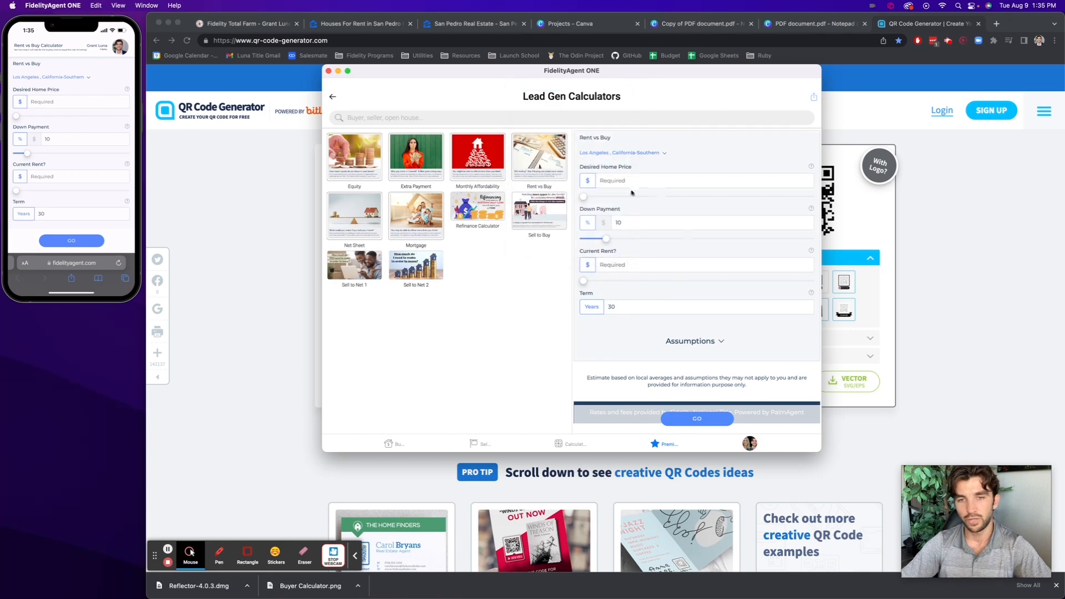
Switch back to Chrome, download the calculator's QR code as a JPG and dismiss the sign-up offer
click(816, 40)
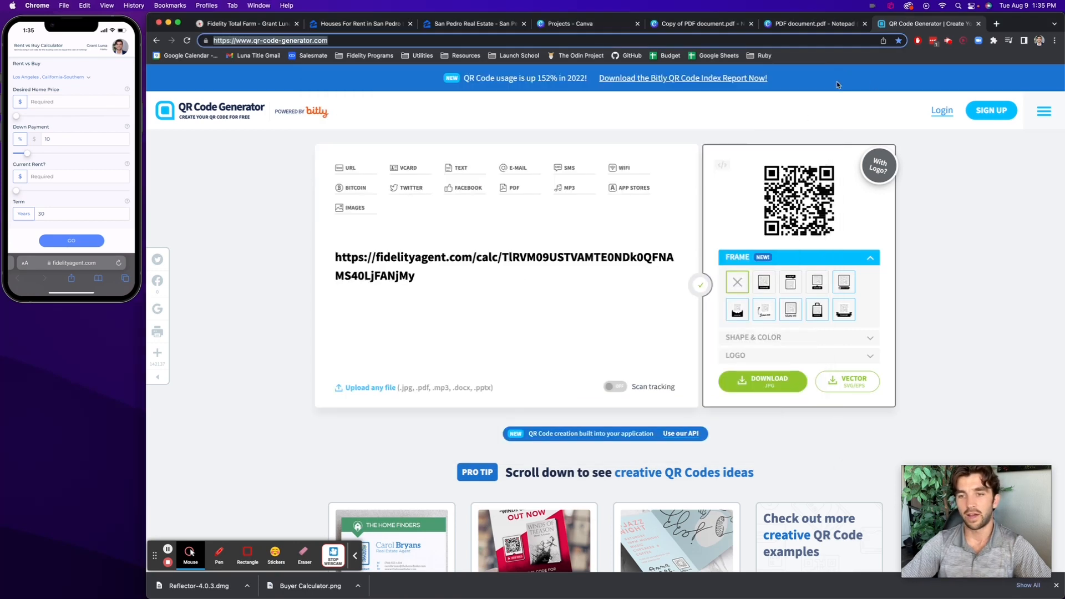
click(769, 383)
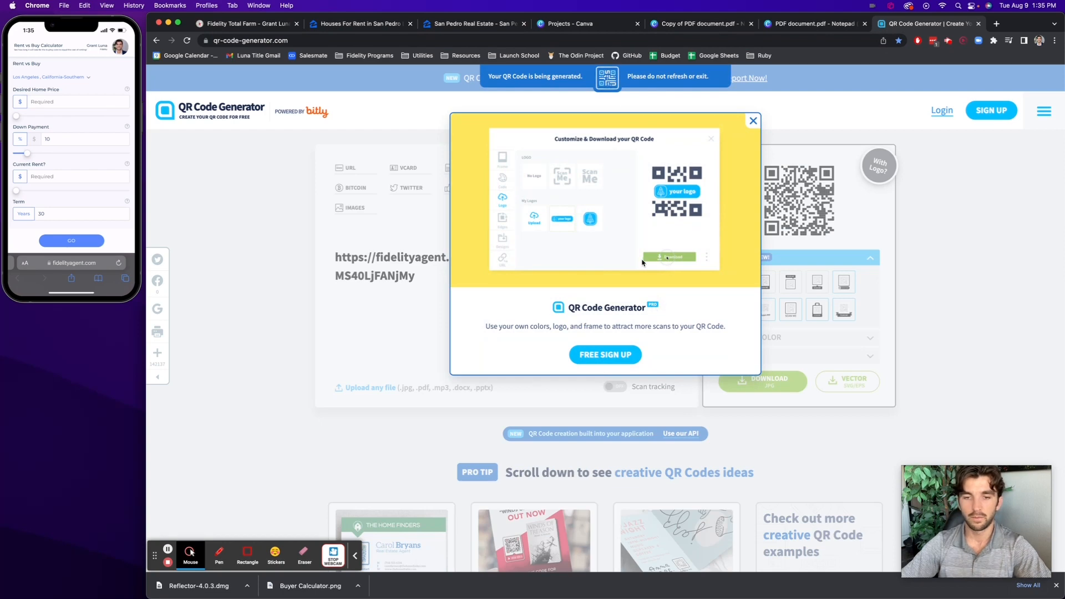
click(754, 121)
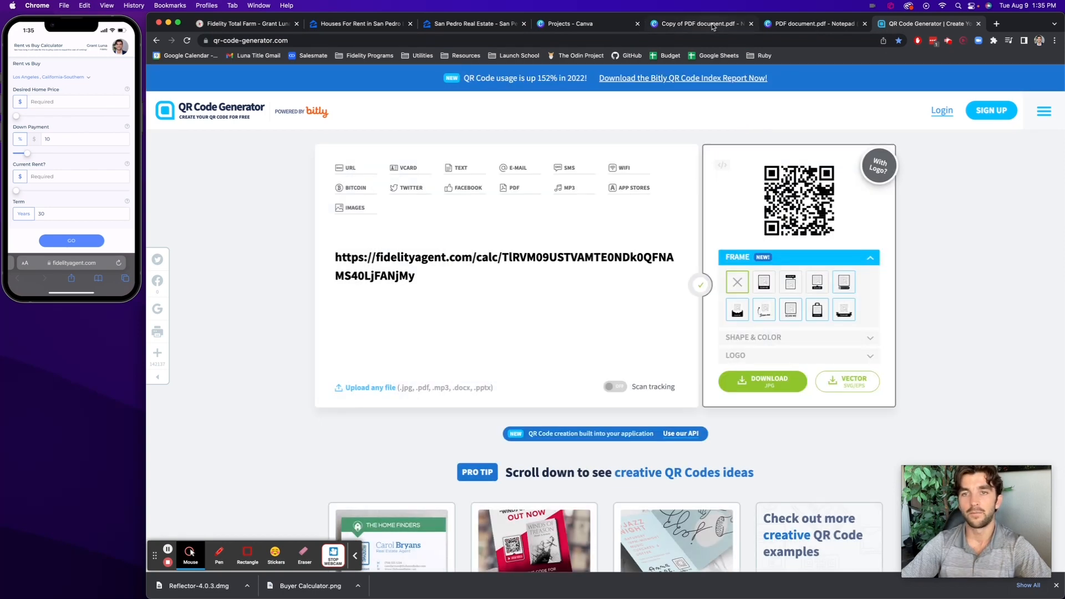
Compare the footer of the edited rent infographic, including its QR code and caption, with the unedited copy in Canva
click(783, 23)
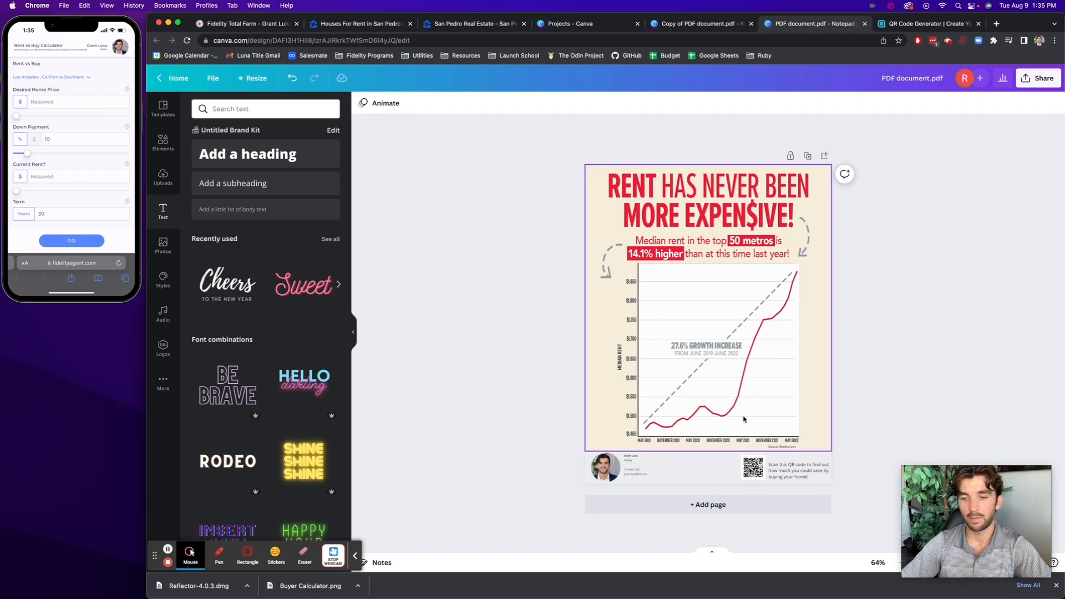
scroll(751, 419, up, 5)
scroll(751, 419, down, 4)
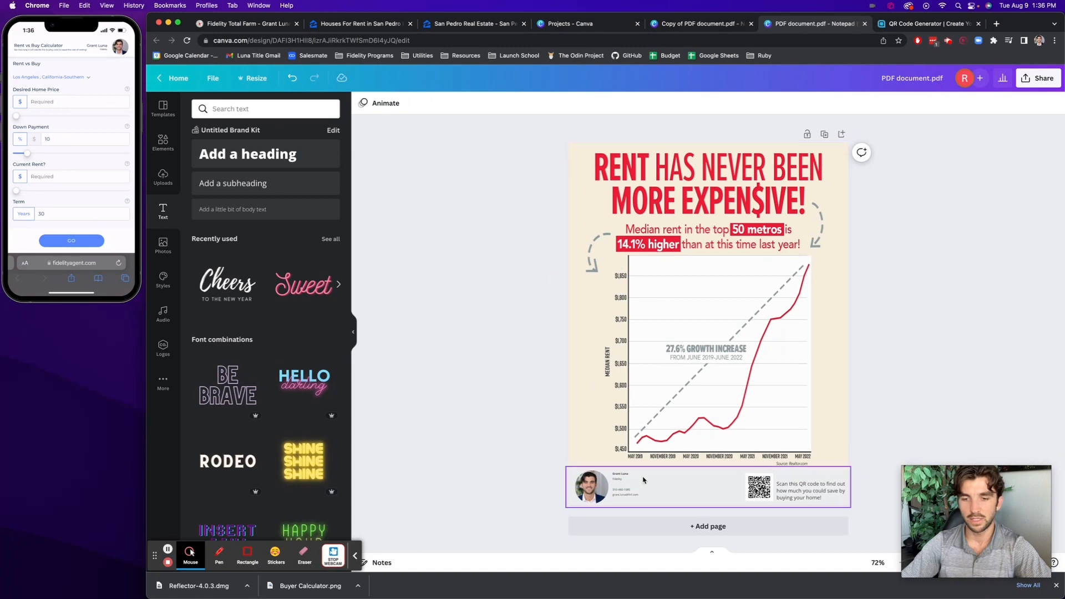
click(738, 22)
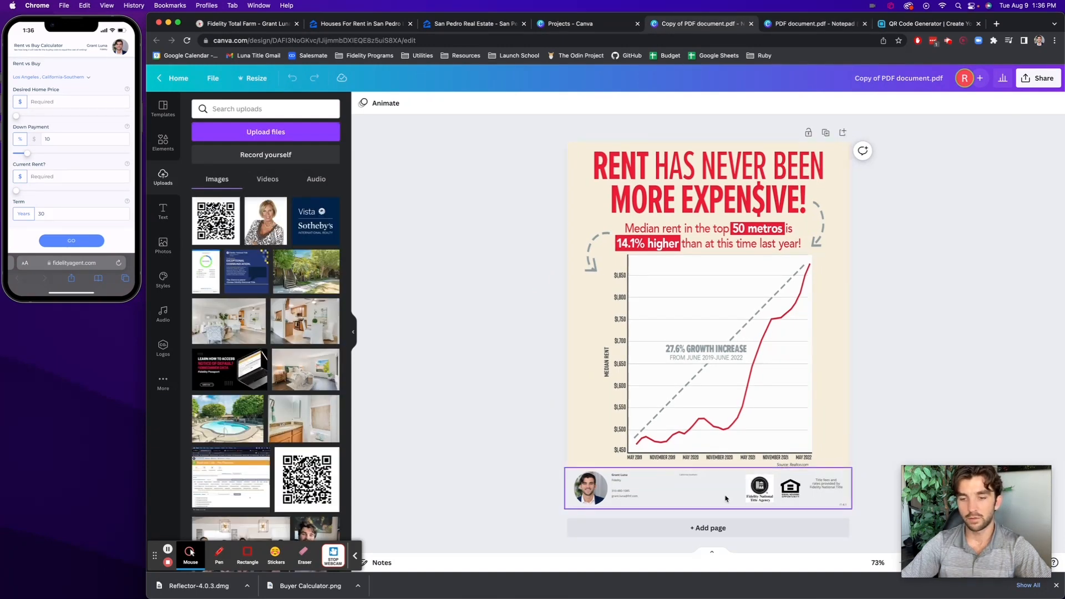
click(814, 24)
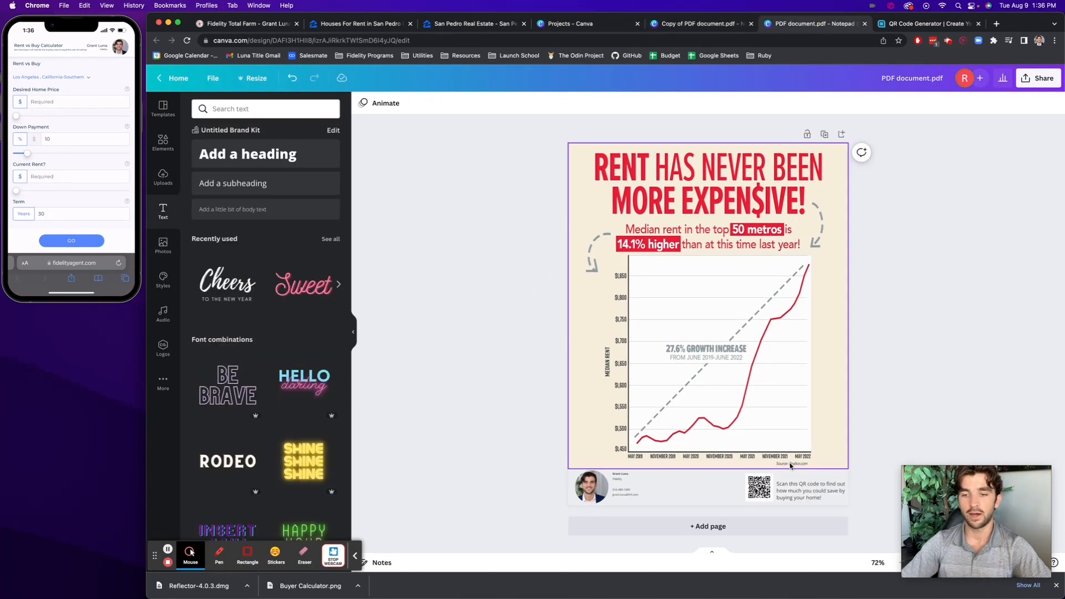
Zoom in on the infographic's footer and move the floating webcam video clear of the QR code and its caption
scroll(790, 466, up, 5)
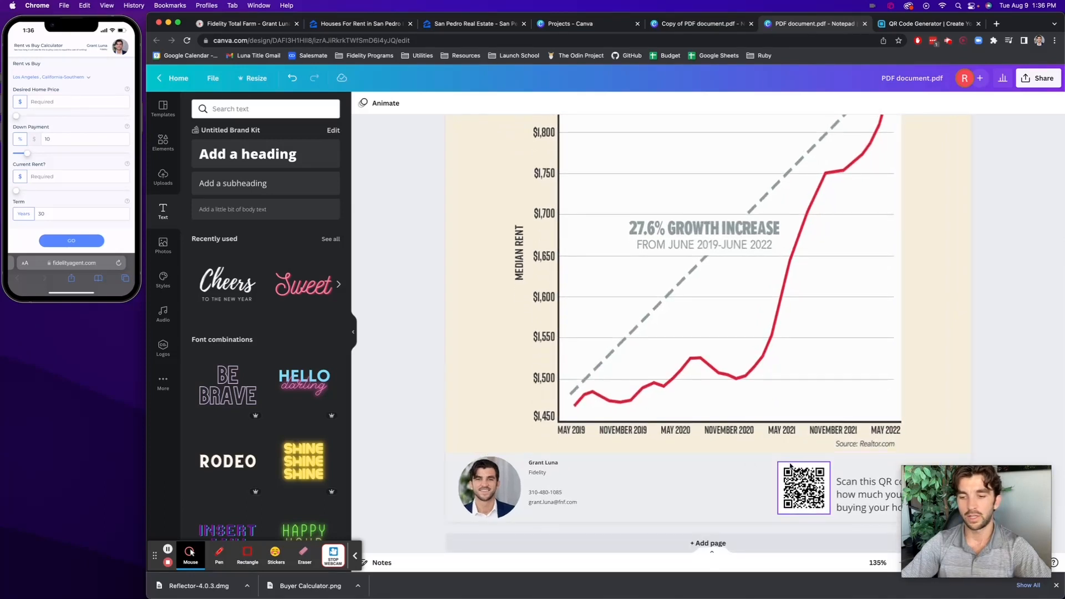
drag(983, 492, 466, 416)
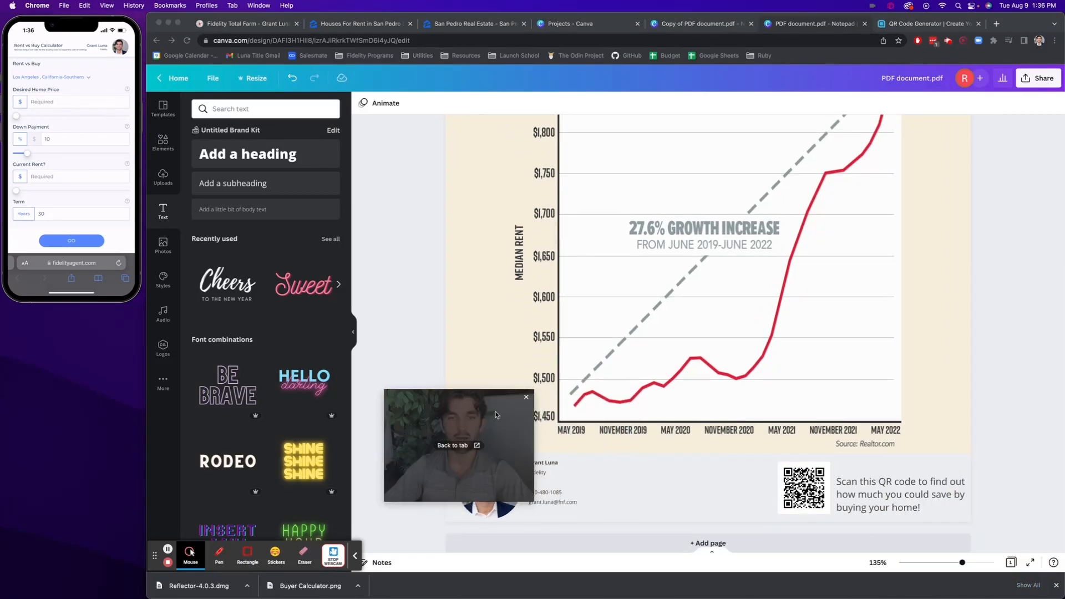
drag(459, 444, 300, 414)
Switch to Reflector 4 and enlarge the mirrored iPhone to examine the Rent vs Buy Calculator's results
click(122, 165)
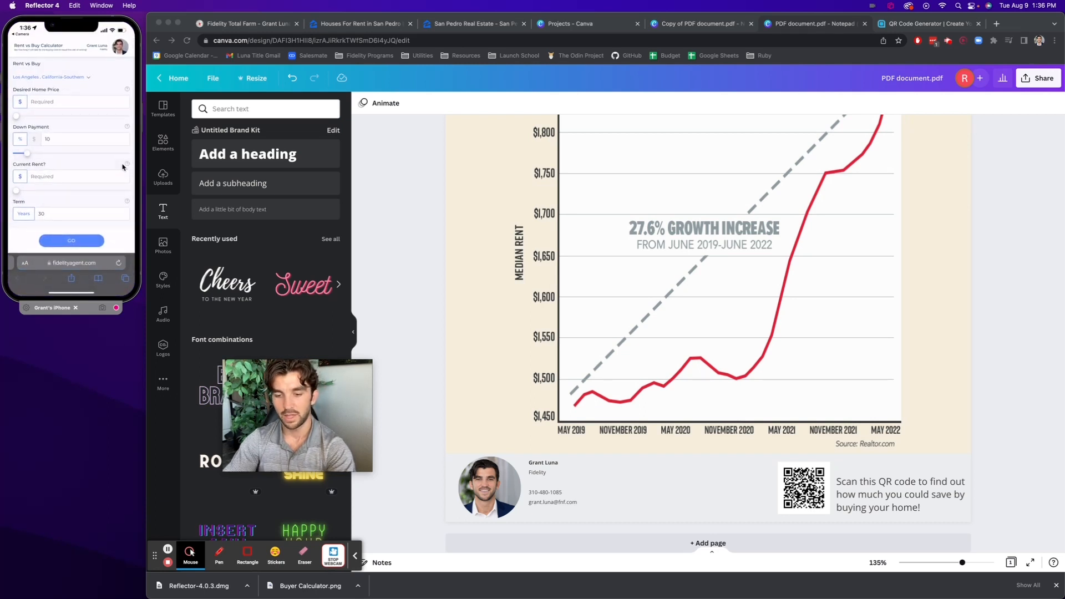
drag(133, 298, 233, 315)
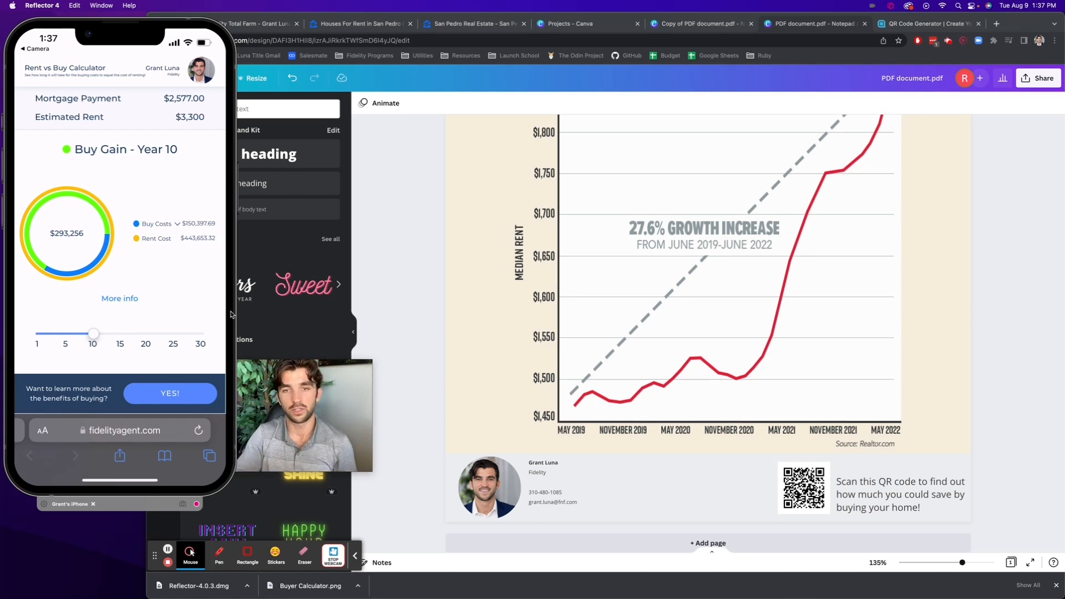
drag(202, 50, 172, 53)
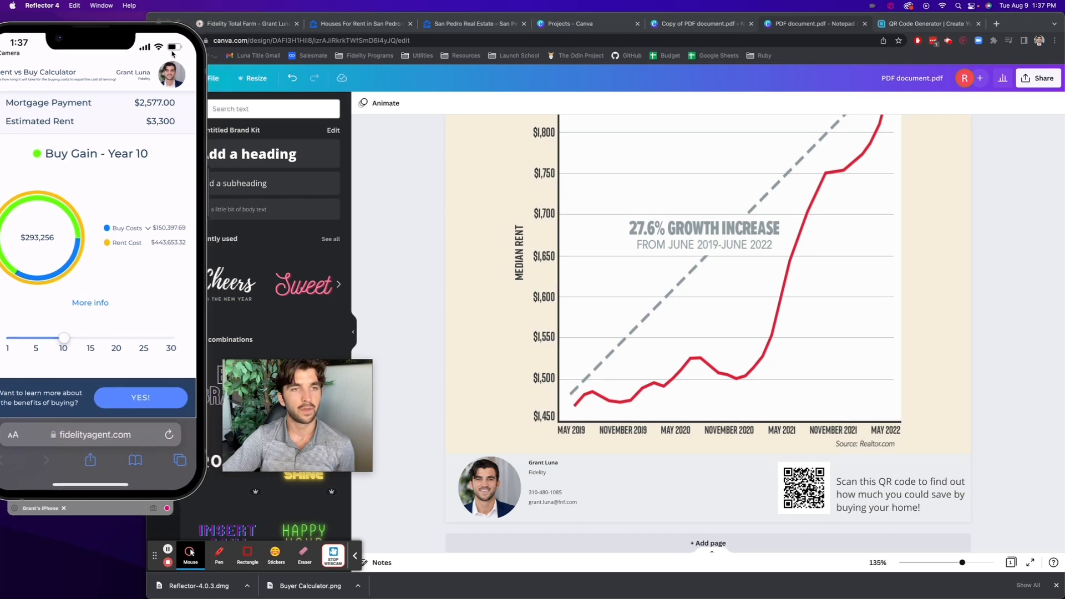
Switch back to Chrome, show the South Shores farm's absentee properties in Fidelity Total Farm and uncover the list's first rows
click(239, 23)
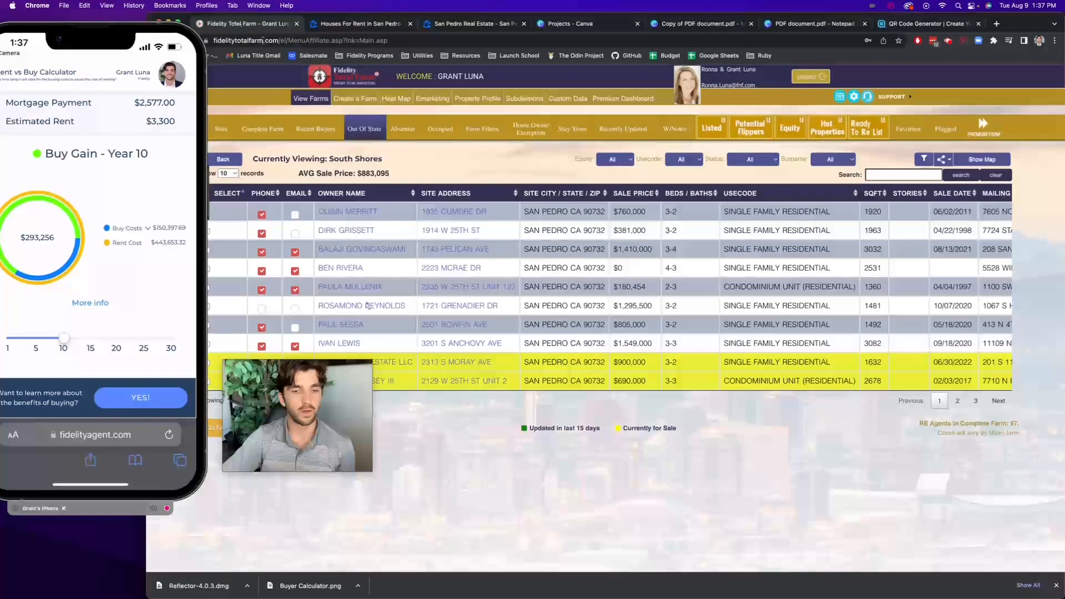
click(418, 136)
drag(338, 366, 697, 343)
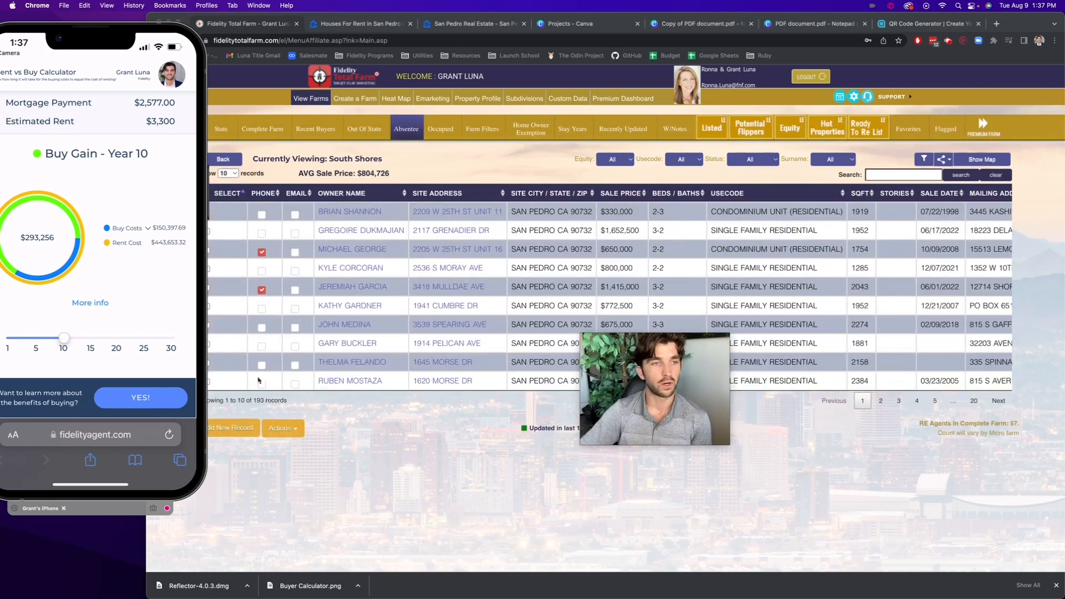
Return to Reflector 4 to view the calculator's contact form on the mirrored iPhone, and shrink the phone beside the browser window
click(187, 69)
drag(174, 68, 442, 73)
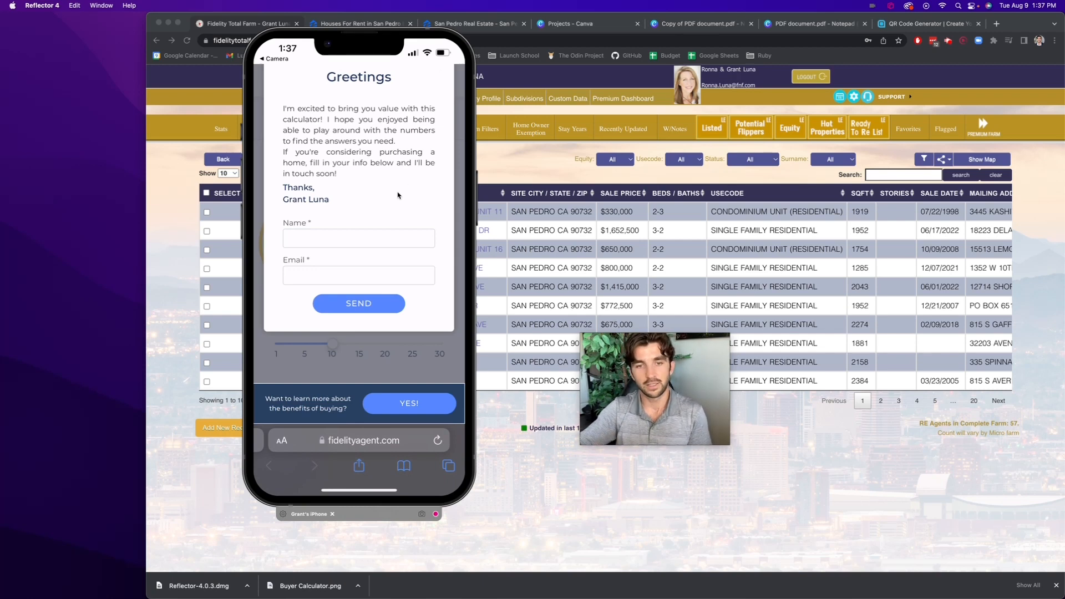
drag(406, 182, 175, 171)
drag(229, 487, 139, 292)
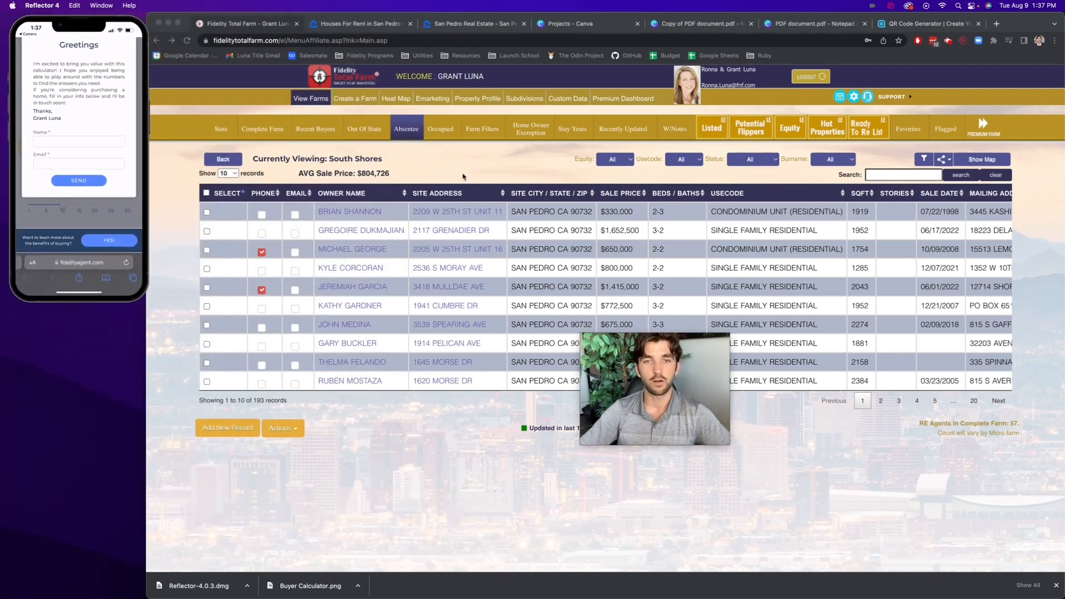